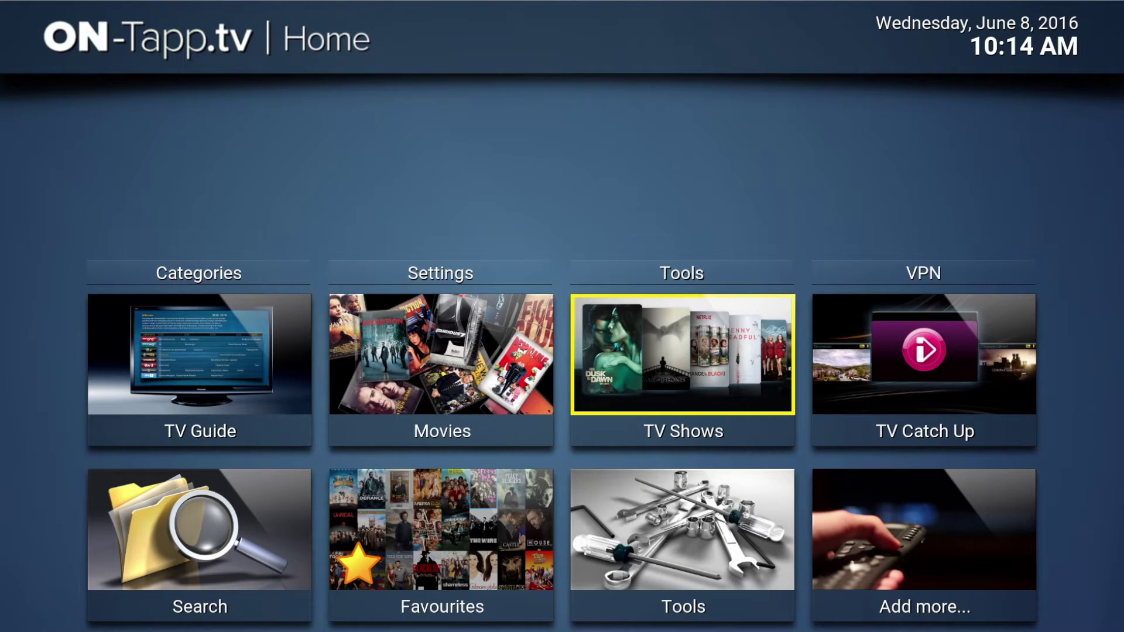
Step: Open the TV Guide tile to show the 06/08/2016 listings grid
key("Left")
key("Left")
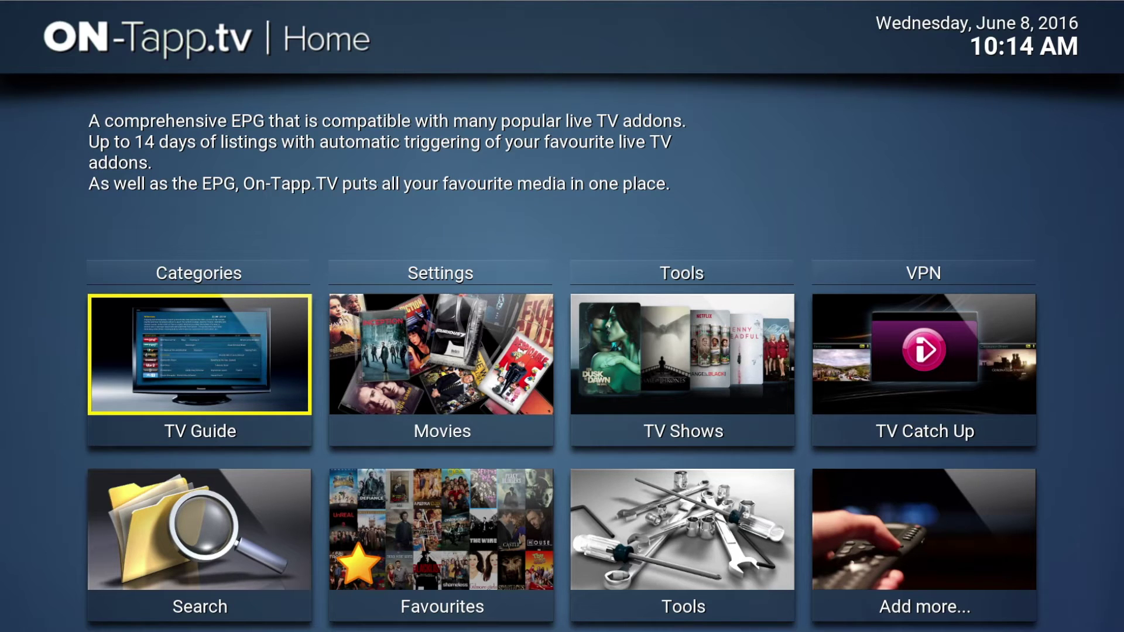
key("Return")
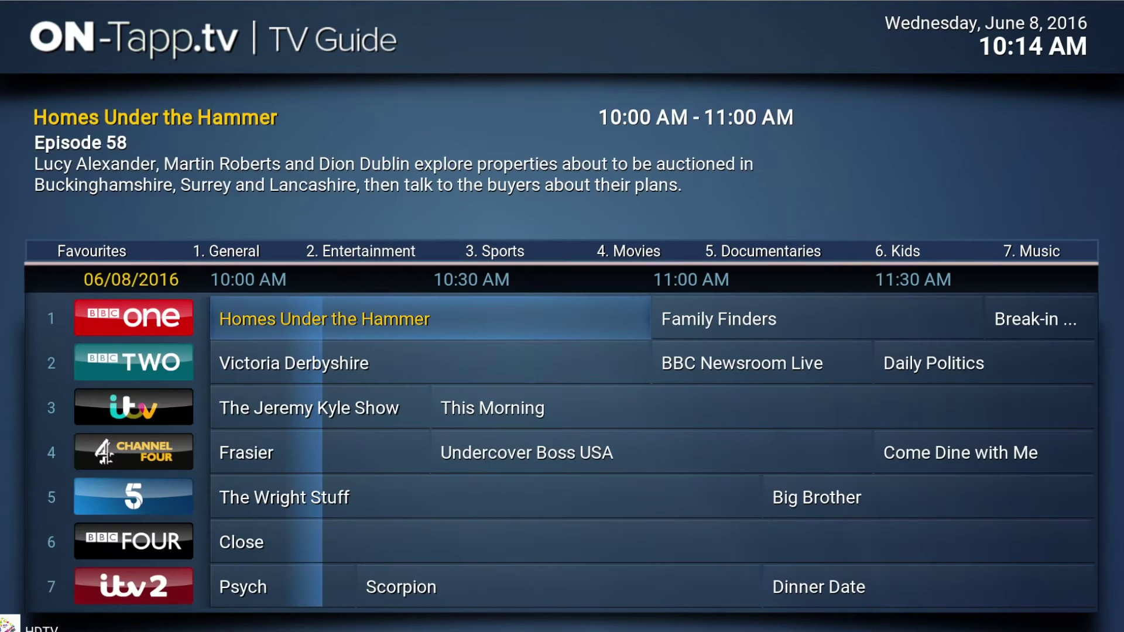
Step: Filter the guide to the Kids category lineup
key("Up")
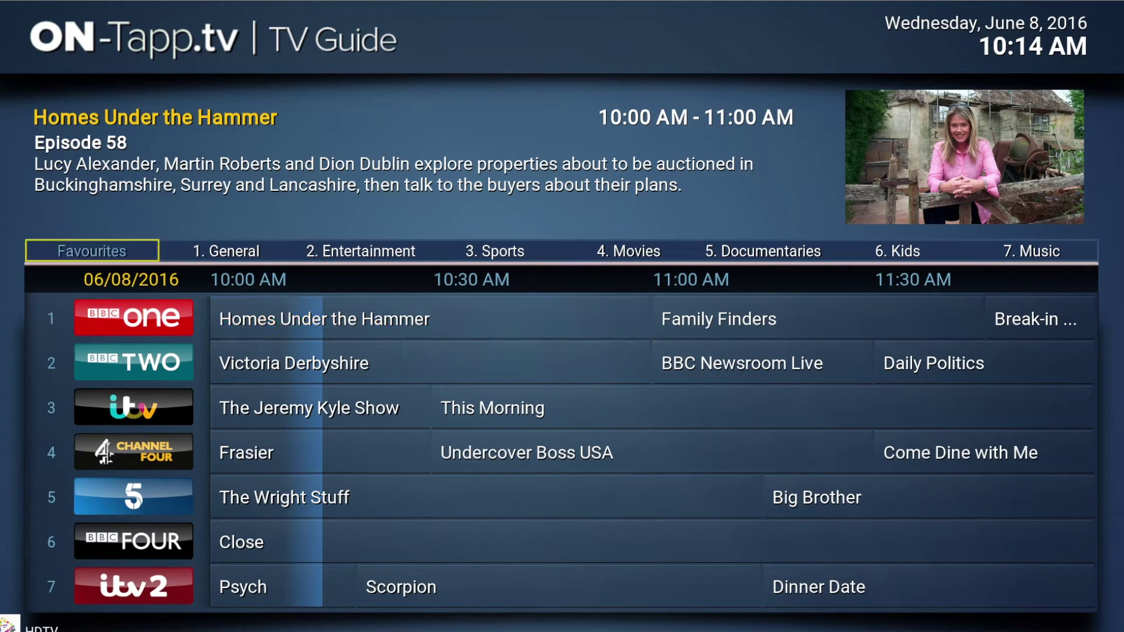
key("Right")
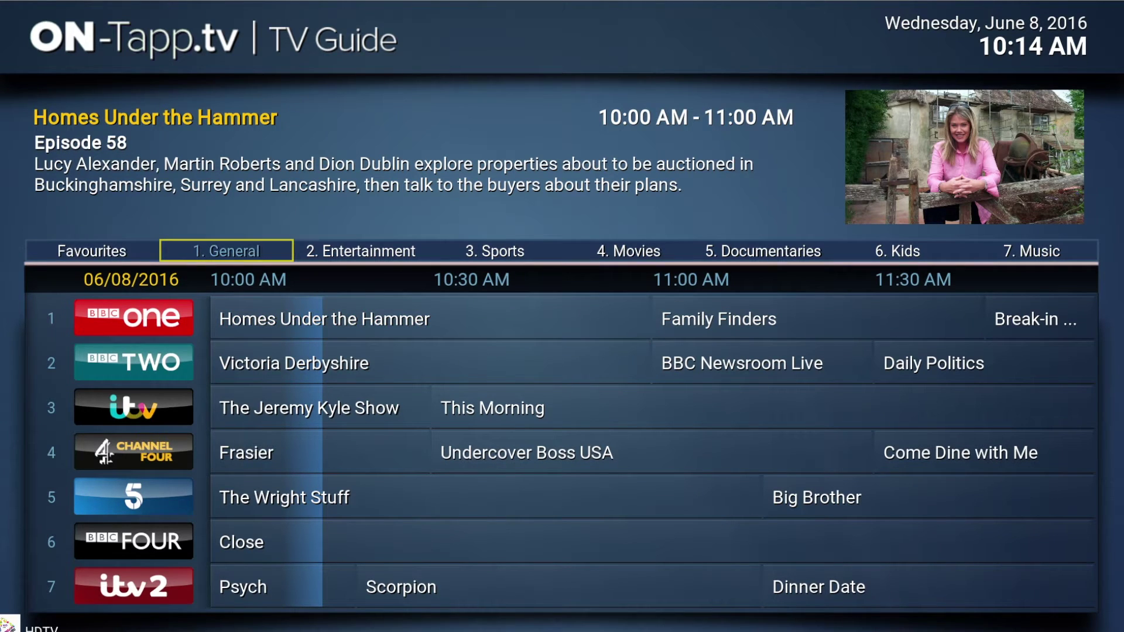
key("Right")
key("Right")
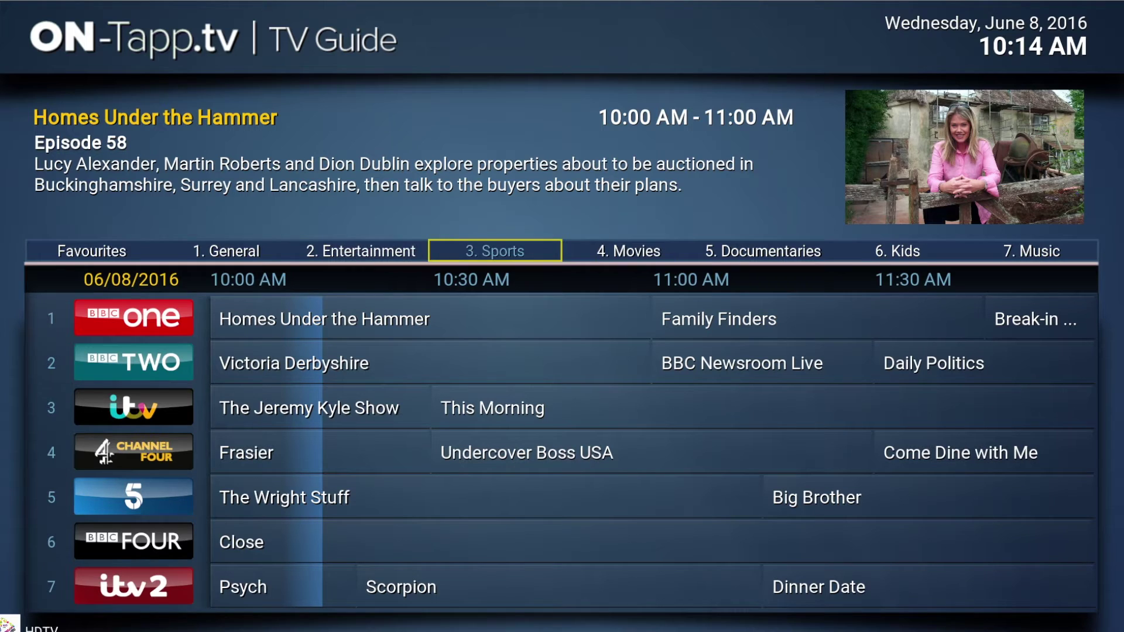
key("Right")
key("Right")
key("Right")
key("Right")
key("Left")
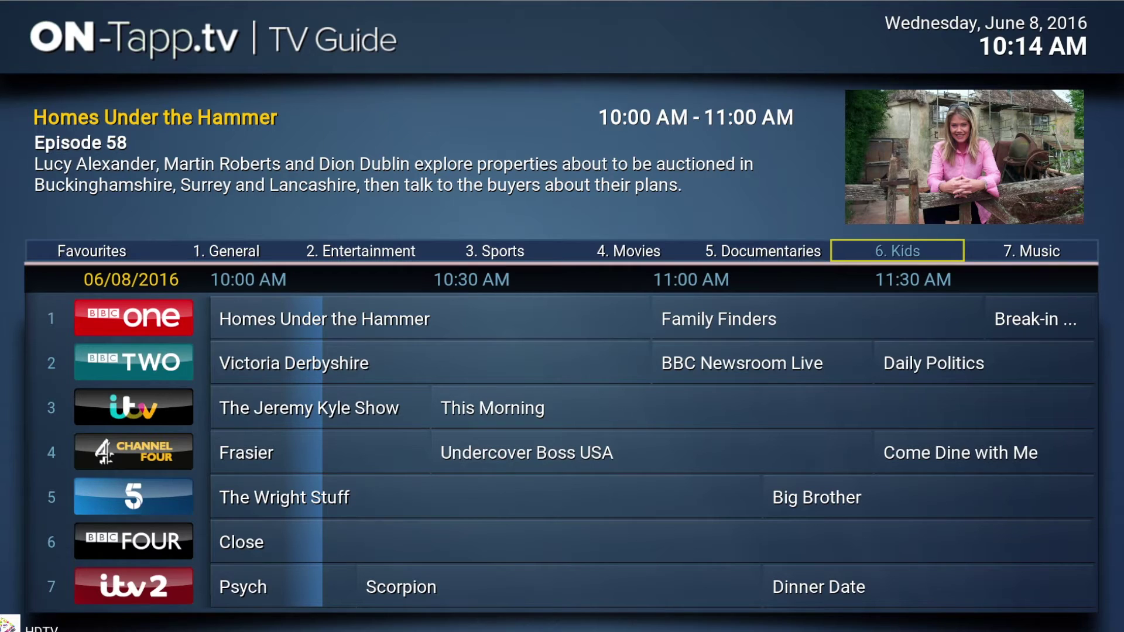
key("Return")
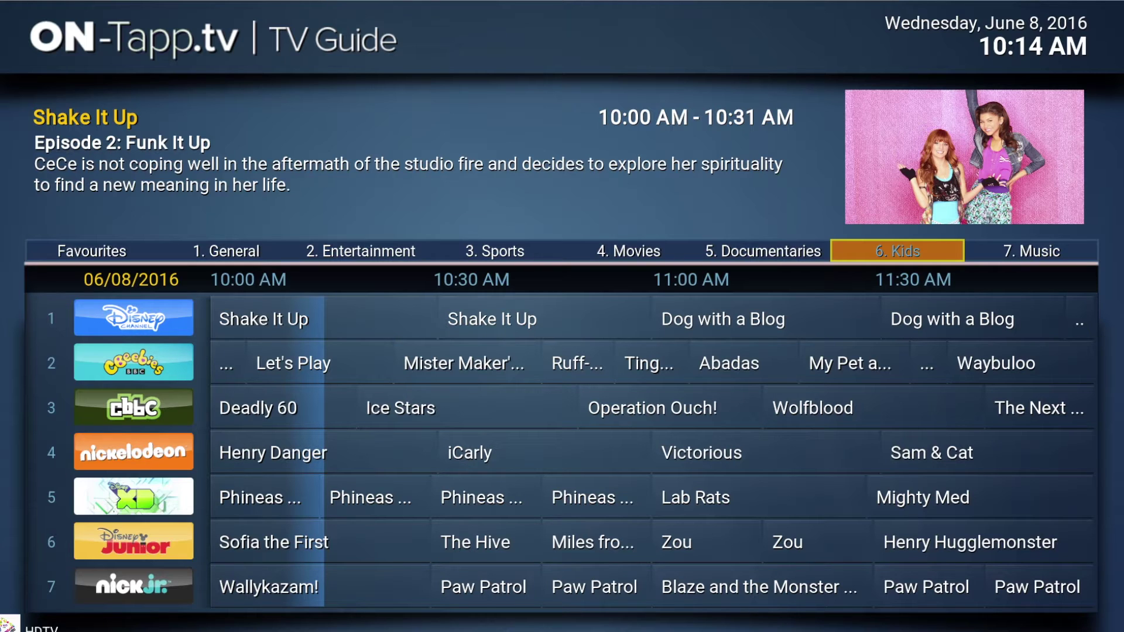
Step: Clear the Kids filter and move back to the Favourites tab
key("Left")
key("Right")
key("Return")
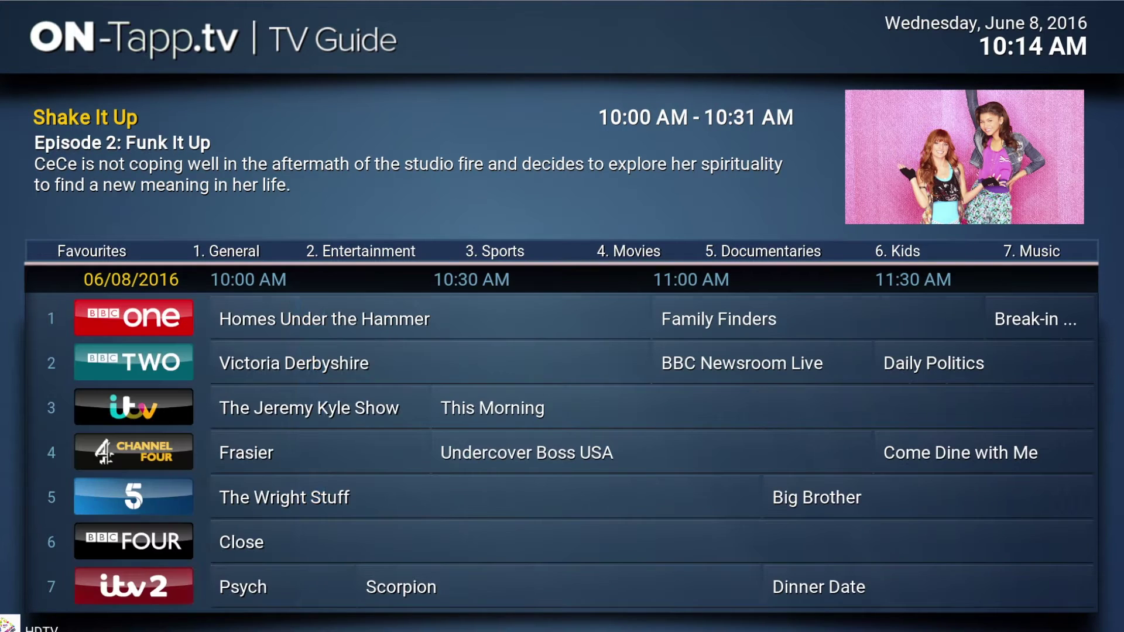
key("Left")
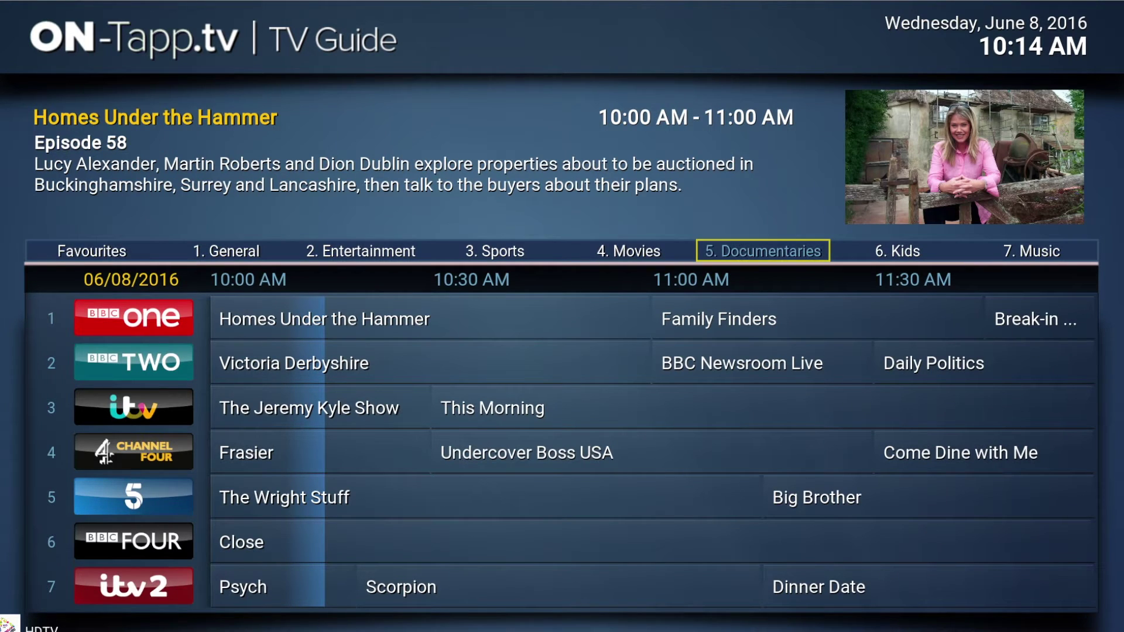
key("Left")
key("Left")
key("Left")
key("Left")
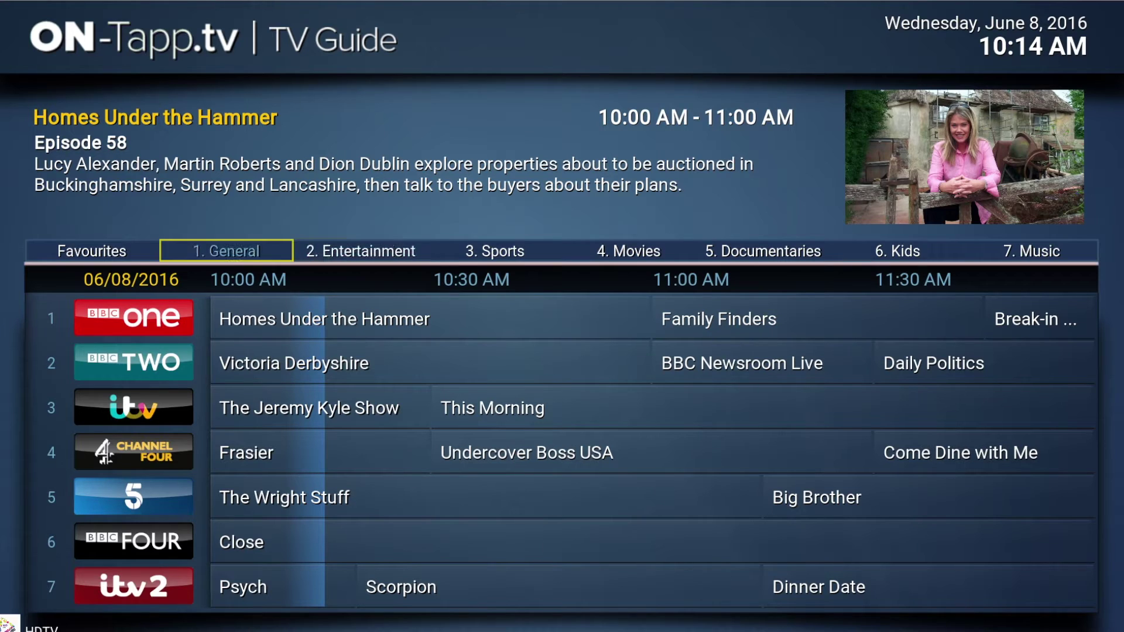
key("Left")
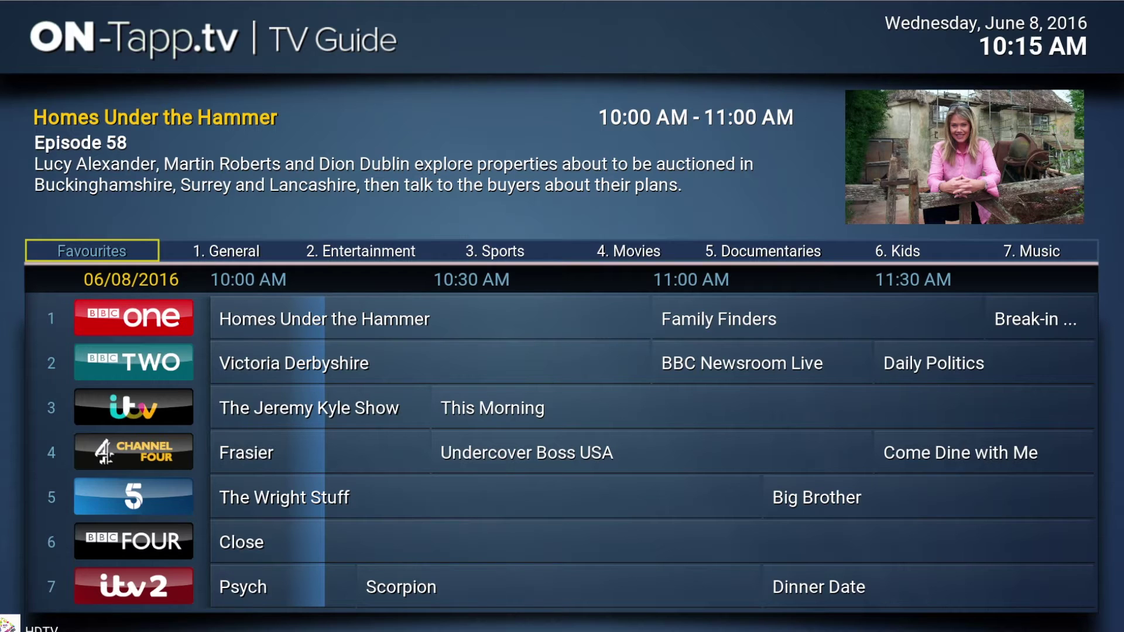
Step: Show the favourite, watch and recording options for Victoria Derbyshire on BBC Two
left_click(430, 319)
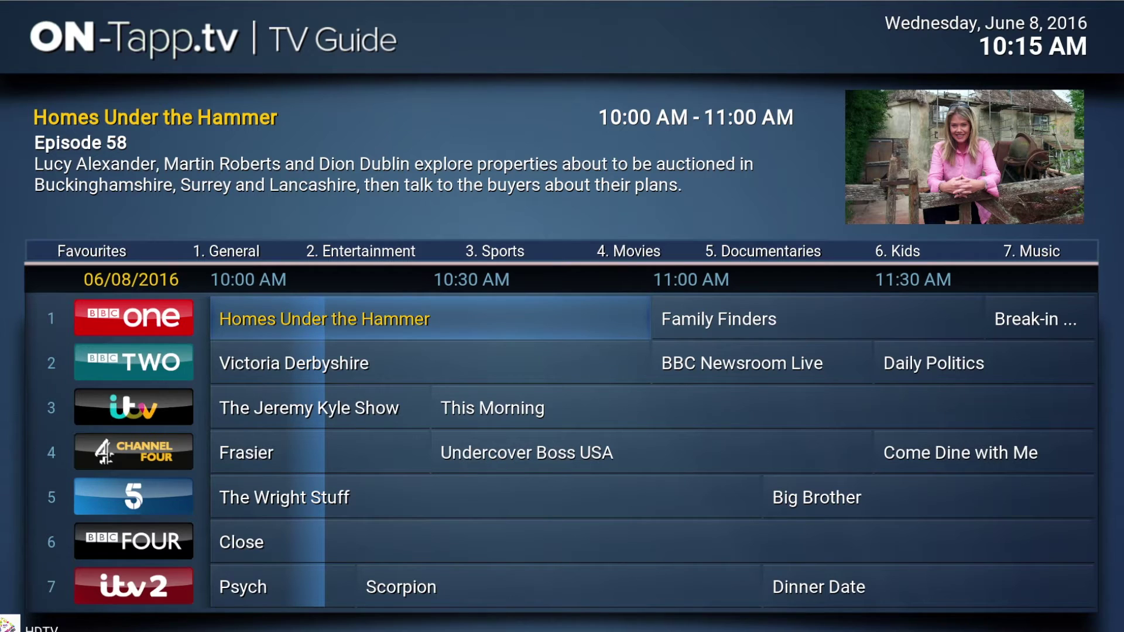
left_click(430, 363)
left_click(319, 408)
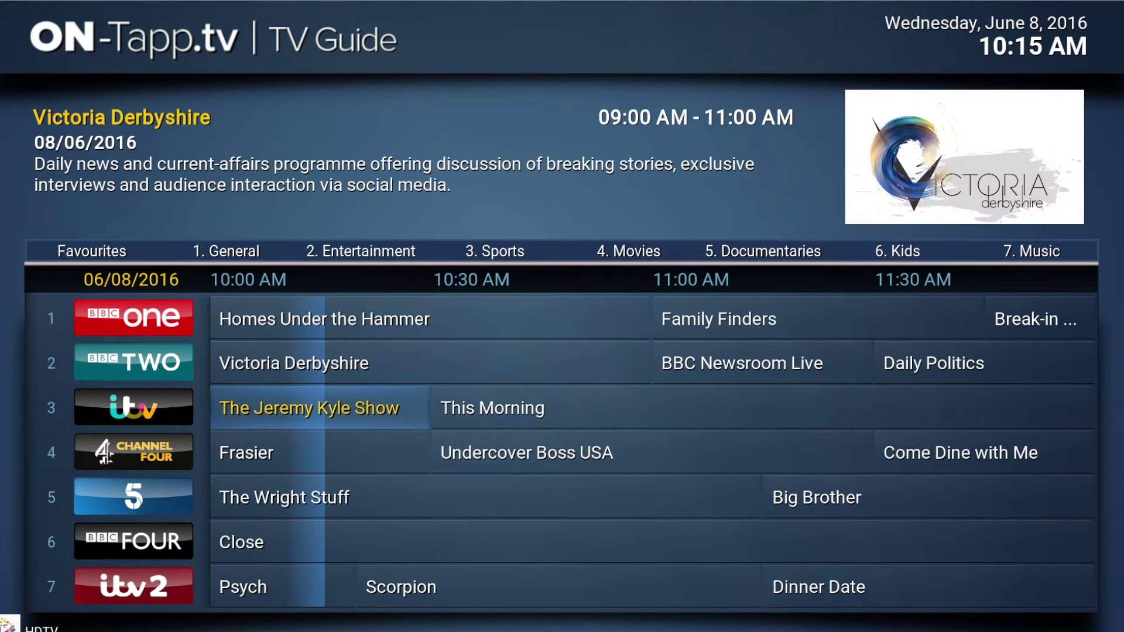
left_click(319, 452)
left_click(319, 408)
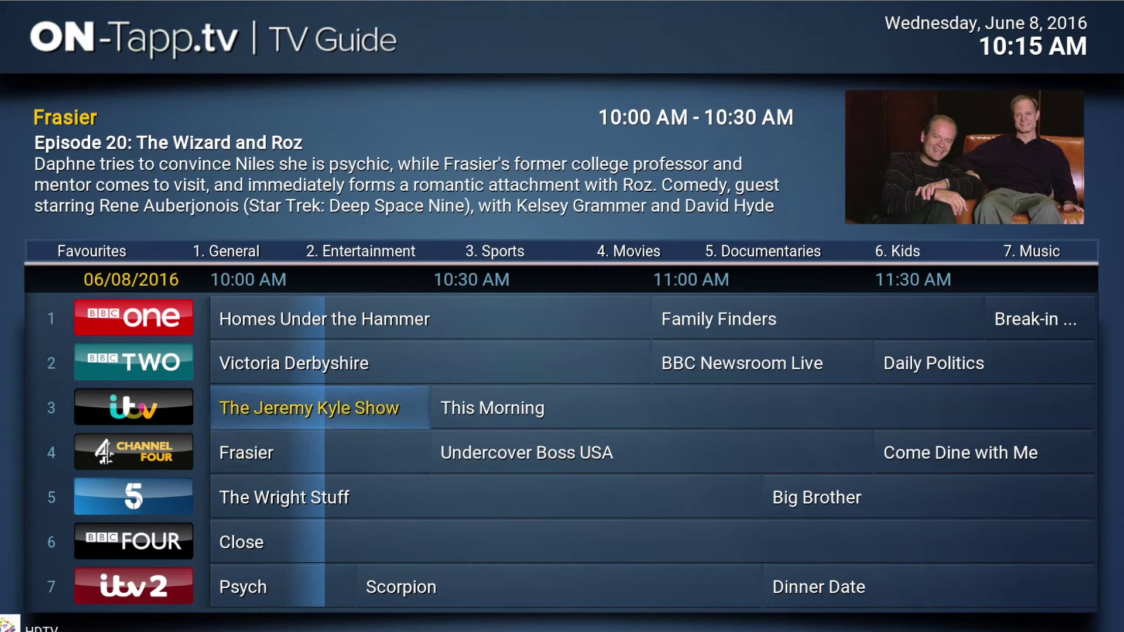
left_click(430, 363)
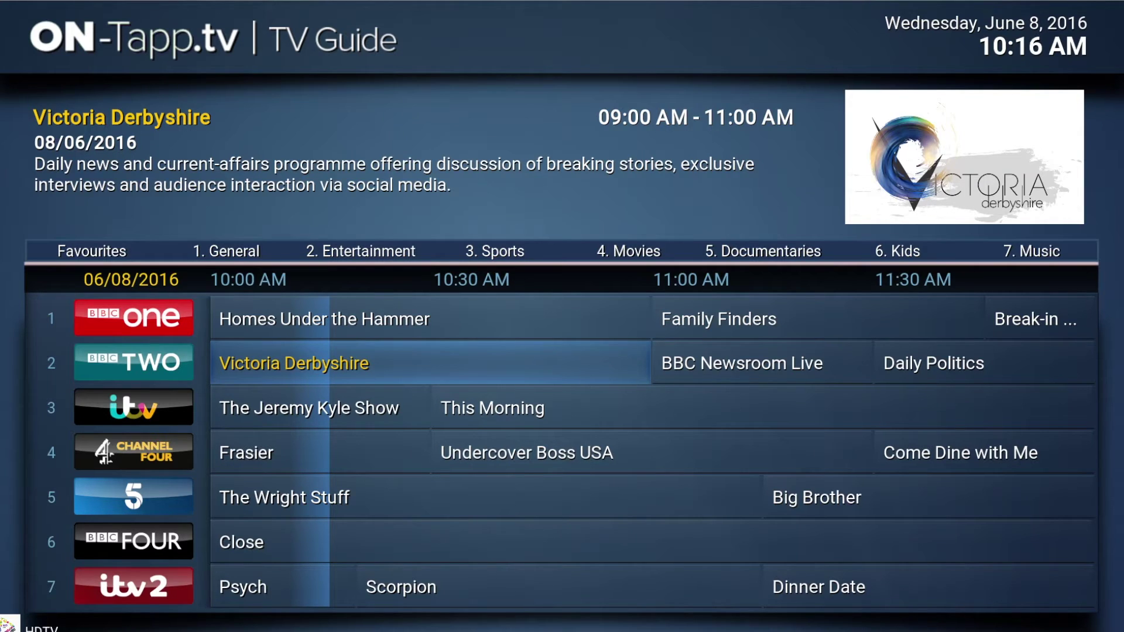
key("c")
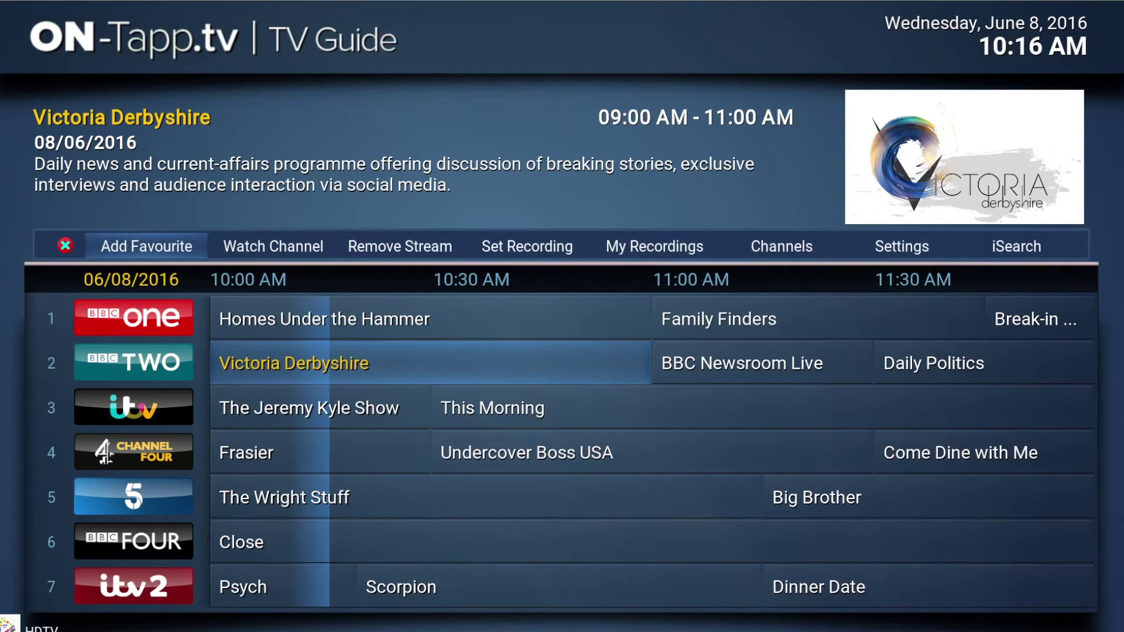
Step: Browse the BBC Two channel options, then close the options menu
key("Right")
key("Left")
key("Return")
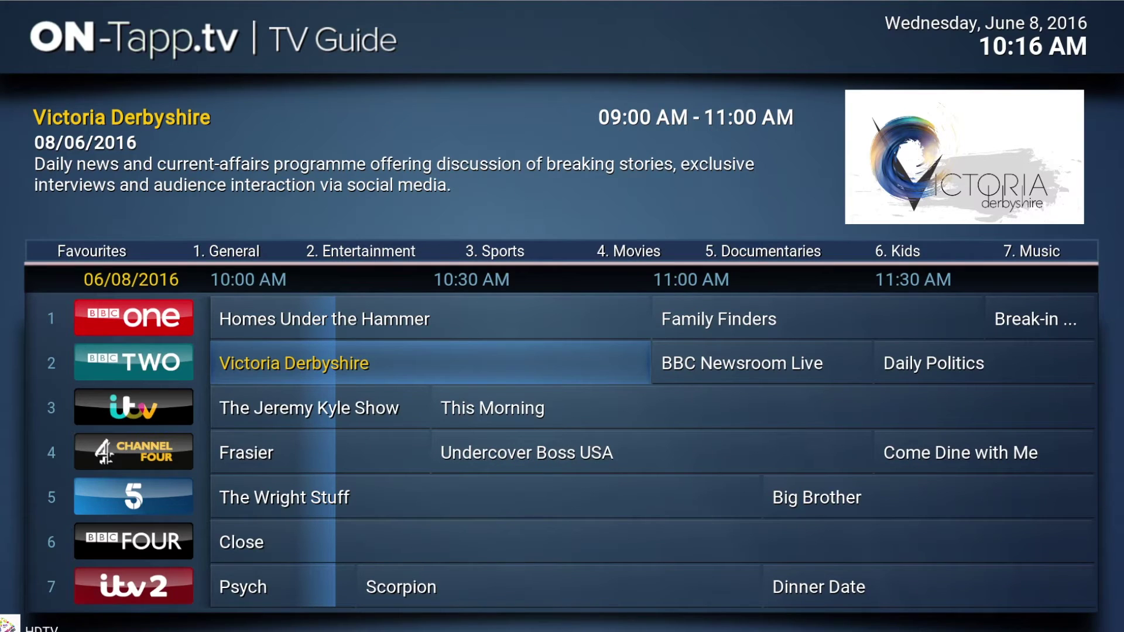
key("Down")
key("Down")
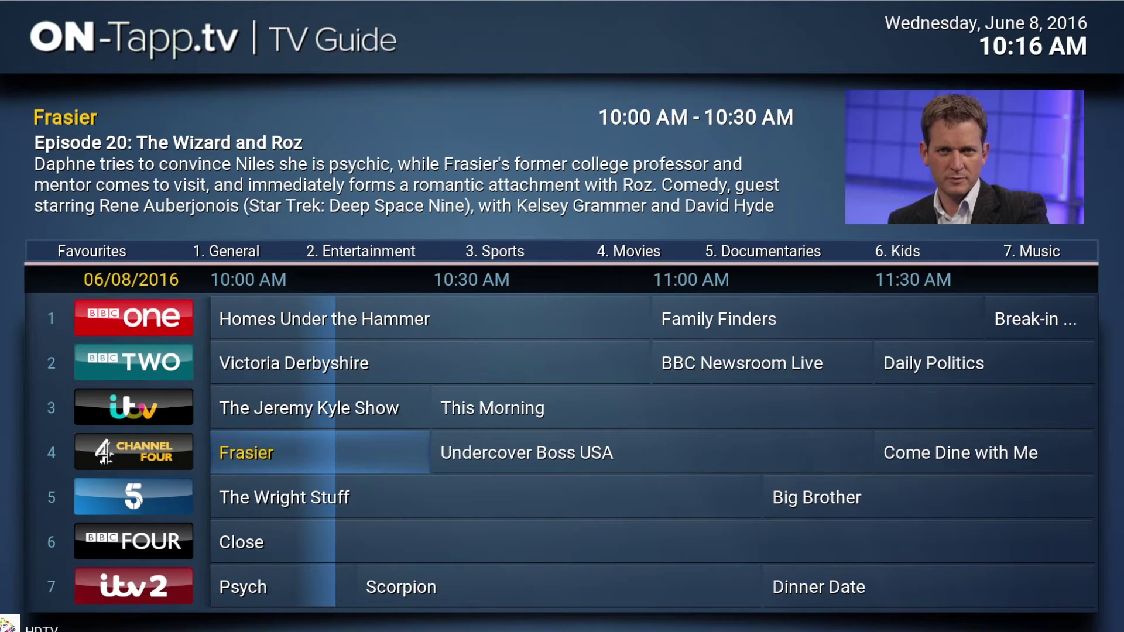
key("c")
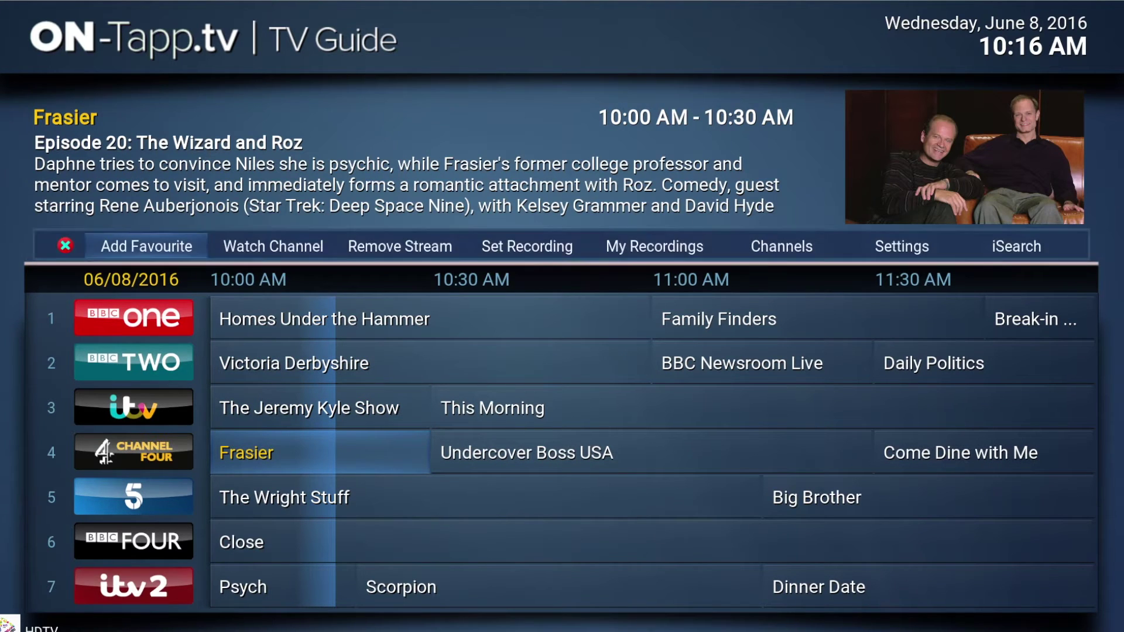
key("Return")
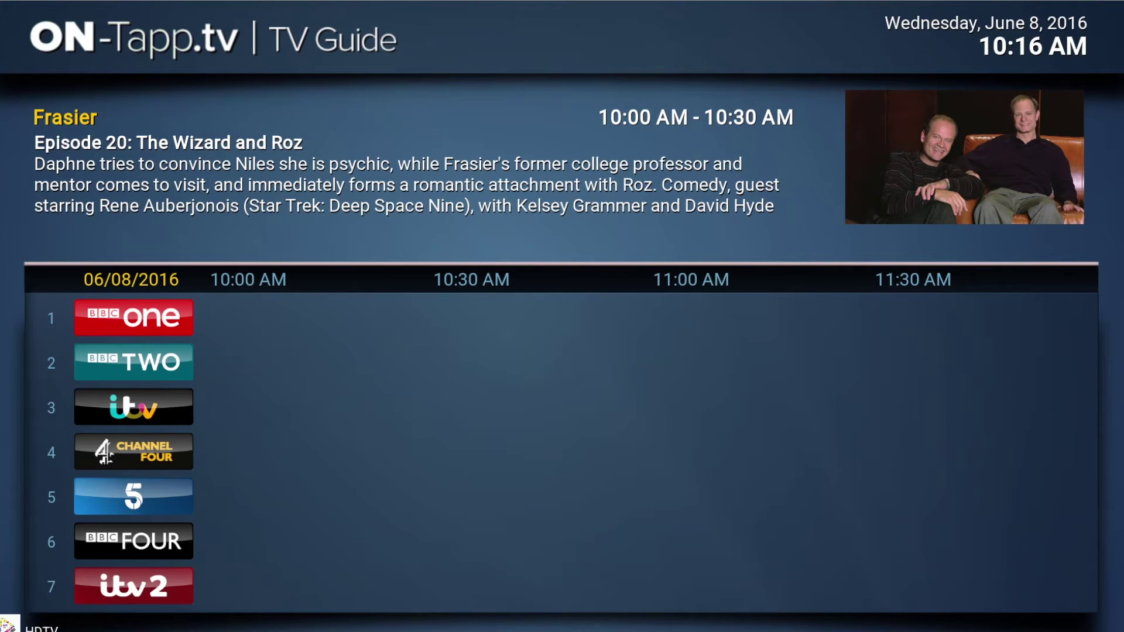
key("Up")
key("Up")
key("Up")
key("Up")
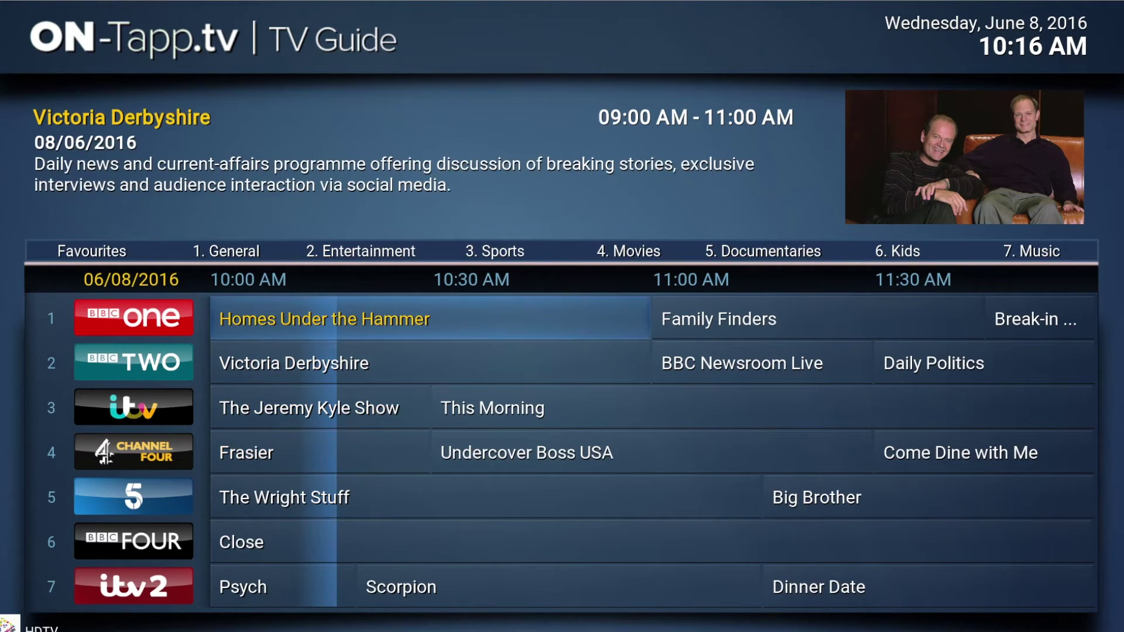
key("Right")
key("Right")
key("Right")
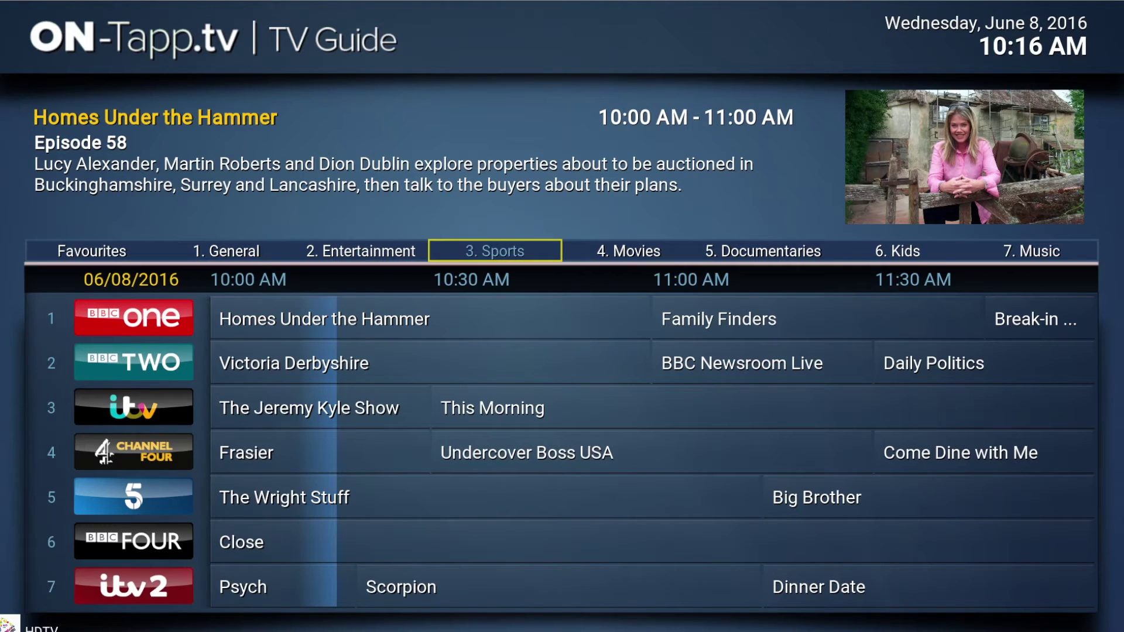
Step: Show the Sports lineup and check Sky Sports 1's channel options
key("Return")
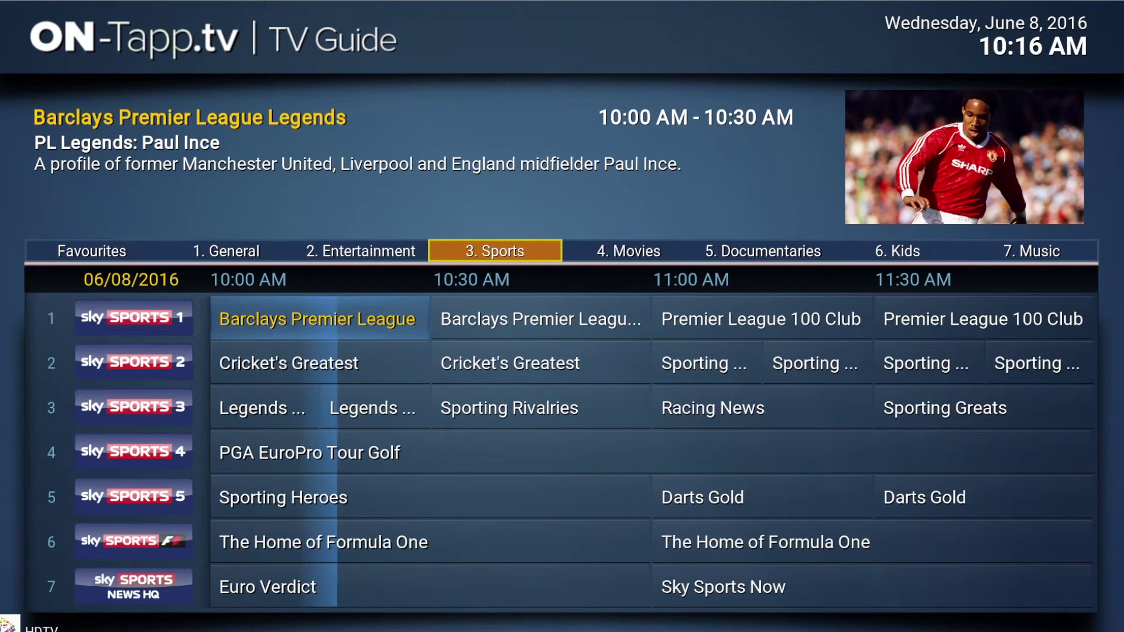
key("c")
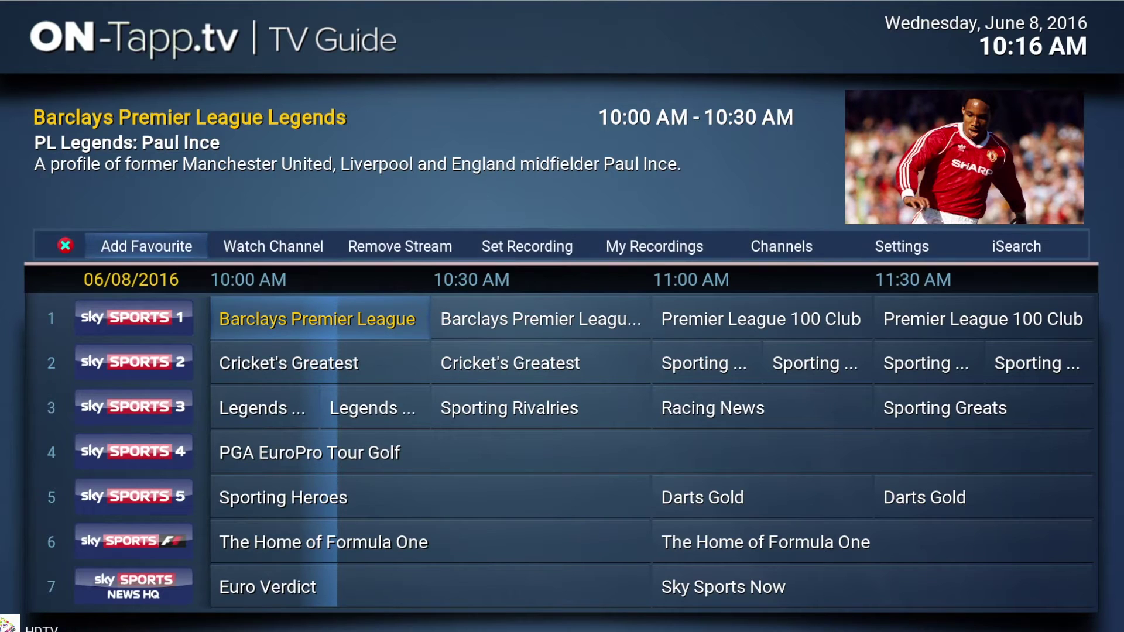
key("Escape")
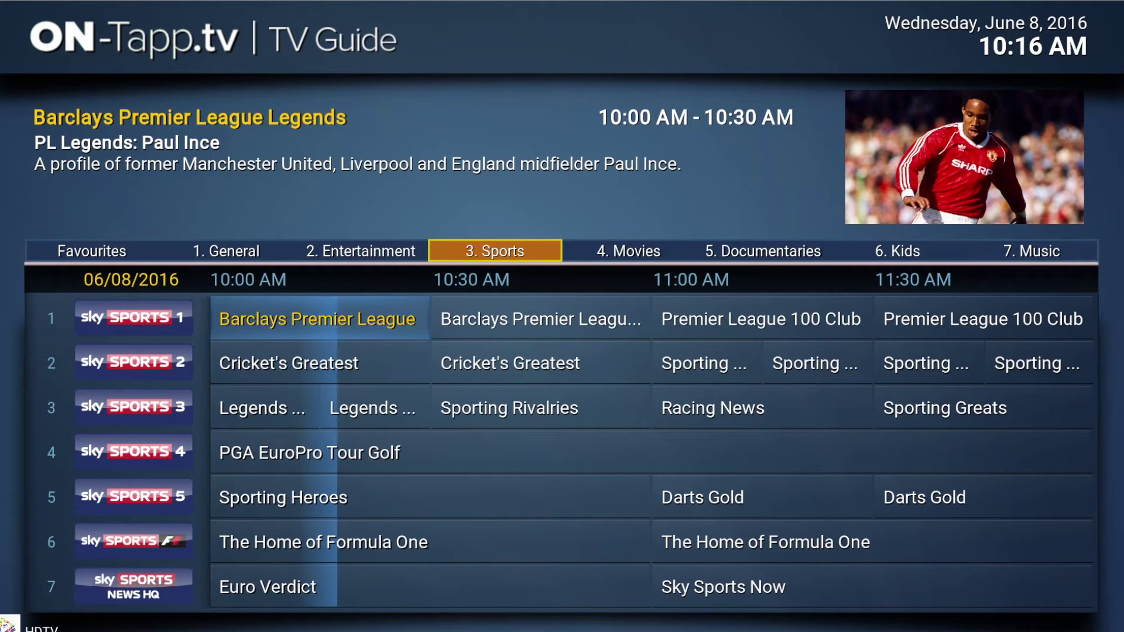
key("Up")
Step: View the Movies lineup, page to 12:00 PM and back to 10:00 AM, then leave Movies
key("Right")
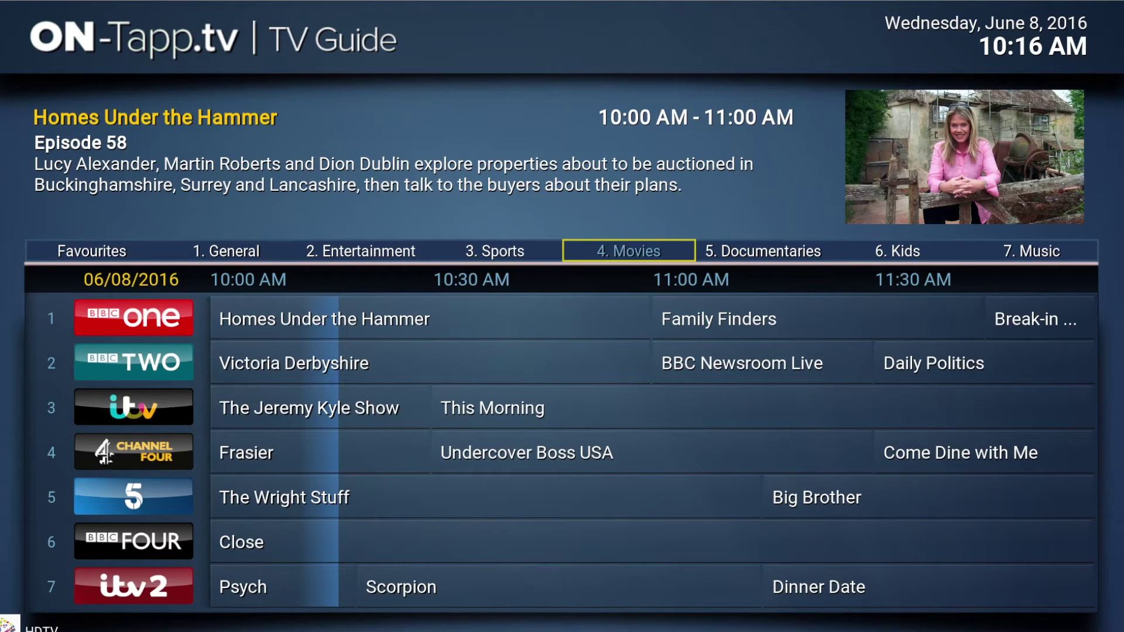
key("Return")
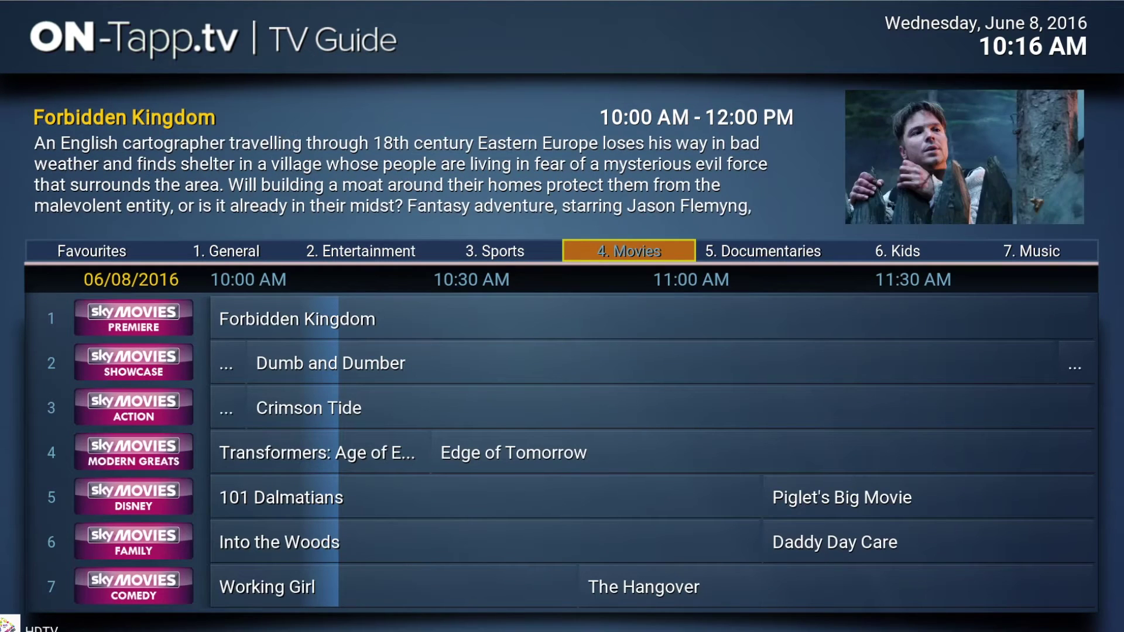
key("c")
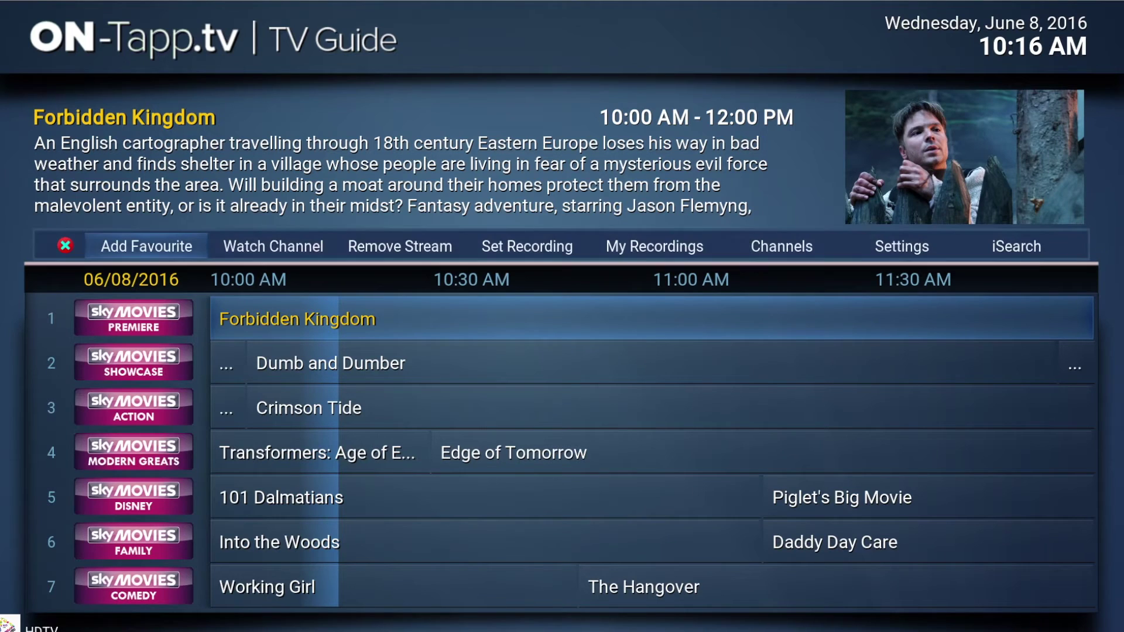
key("Escape")
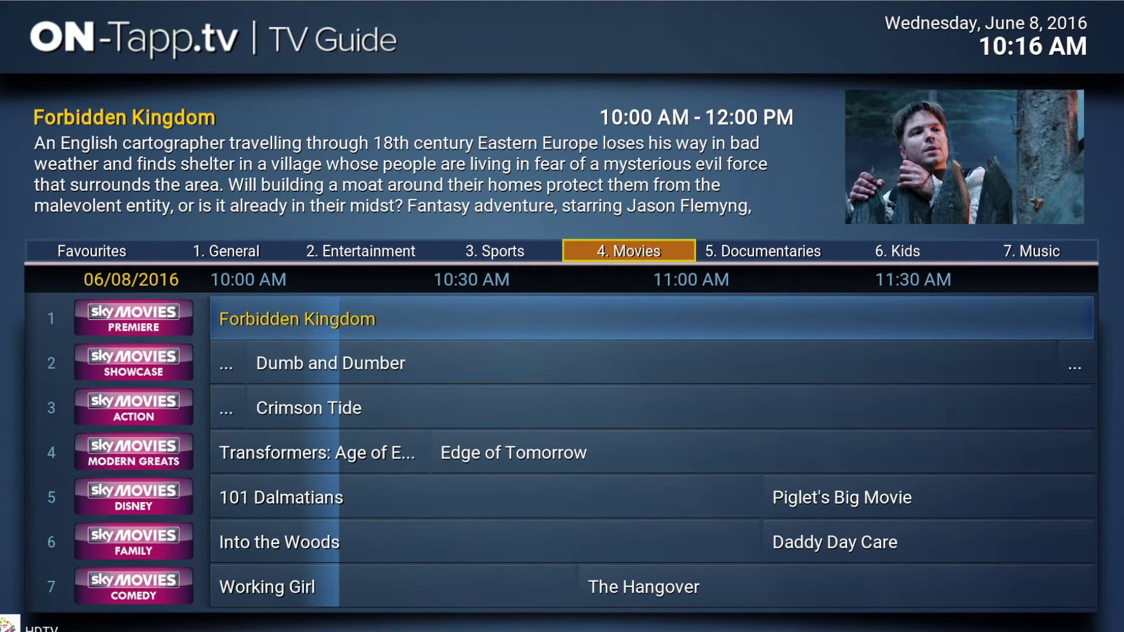
key("Right")
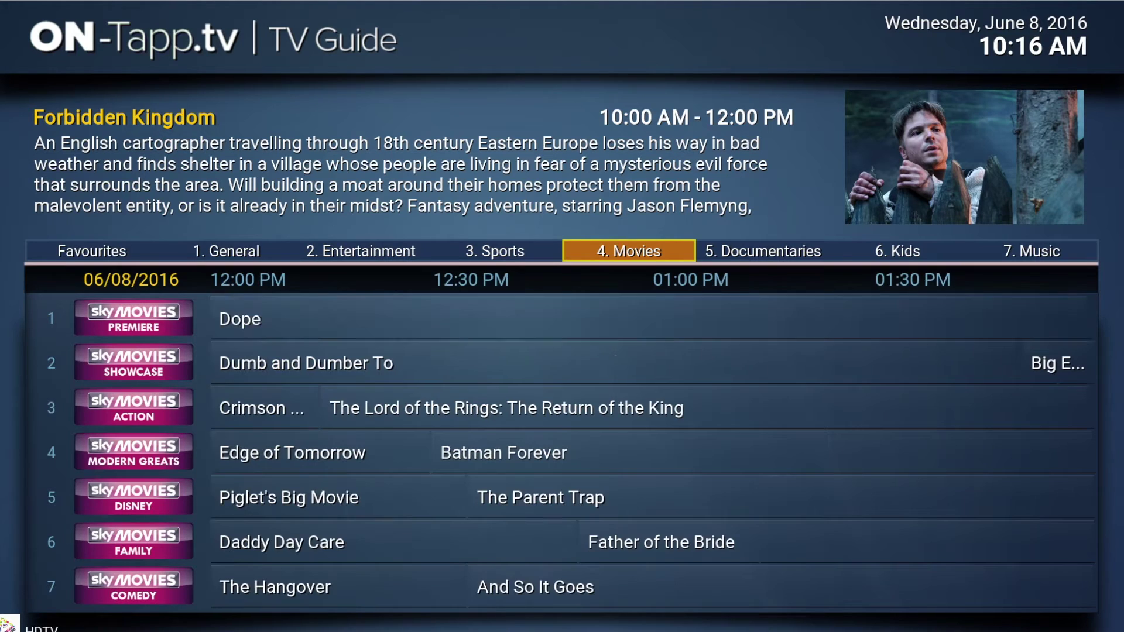
key("Left")
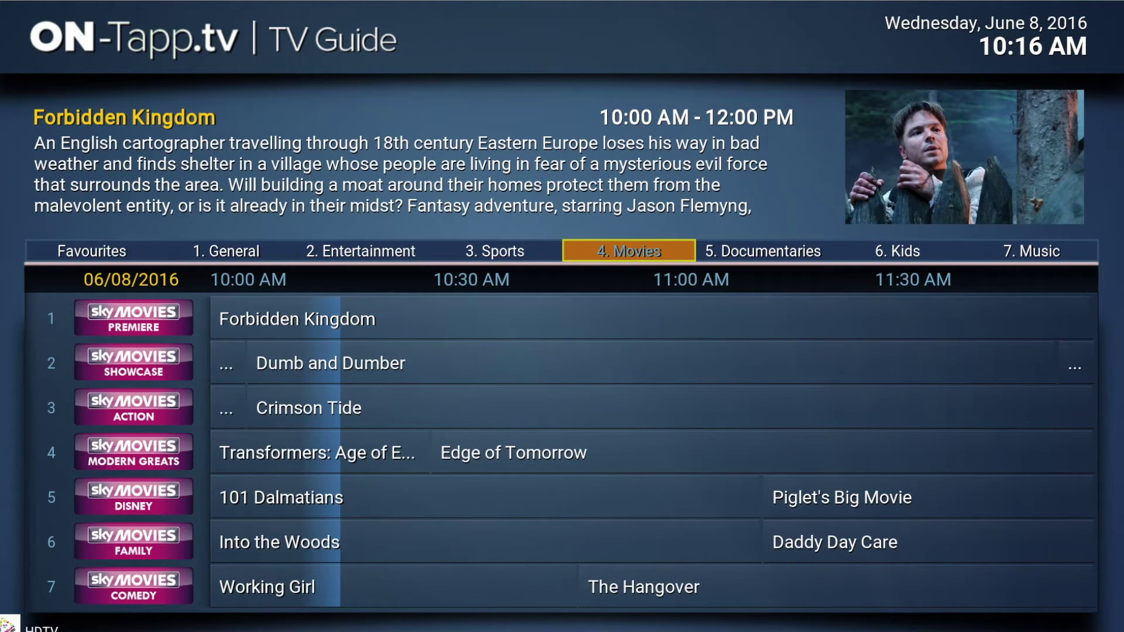
key("Down")
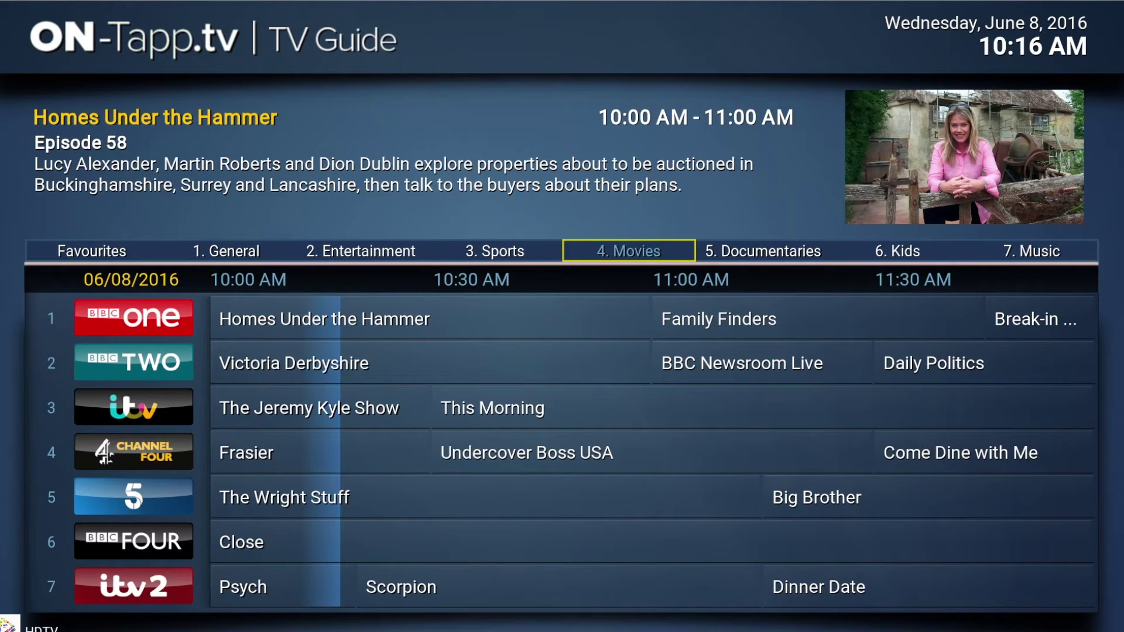
Step: Filter the guide to the Favourites lineup of four channels
key("Left")
key("Left")
key("Left")
key("Left")
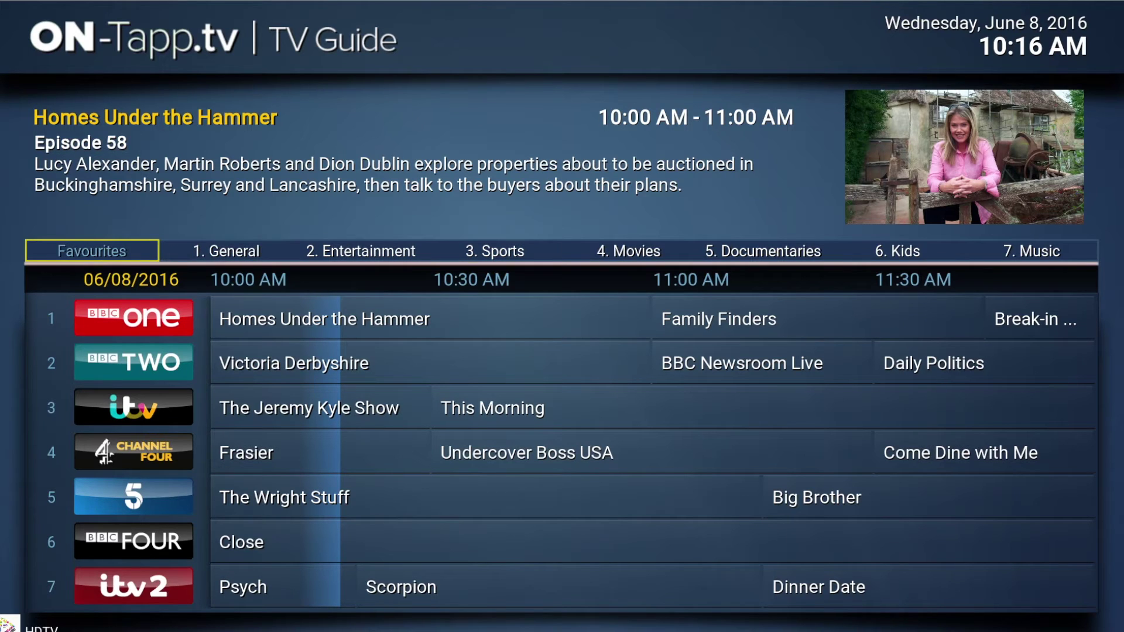
key("Return")
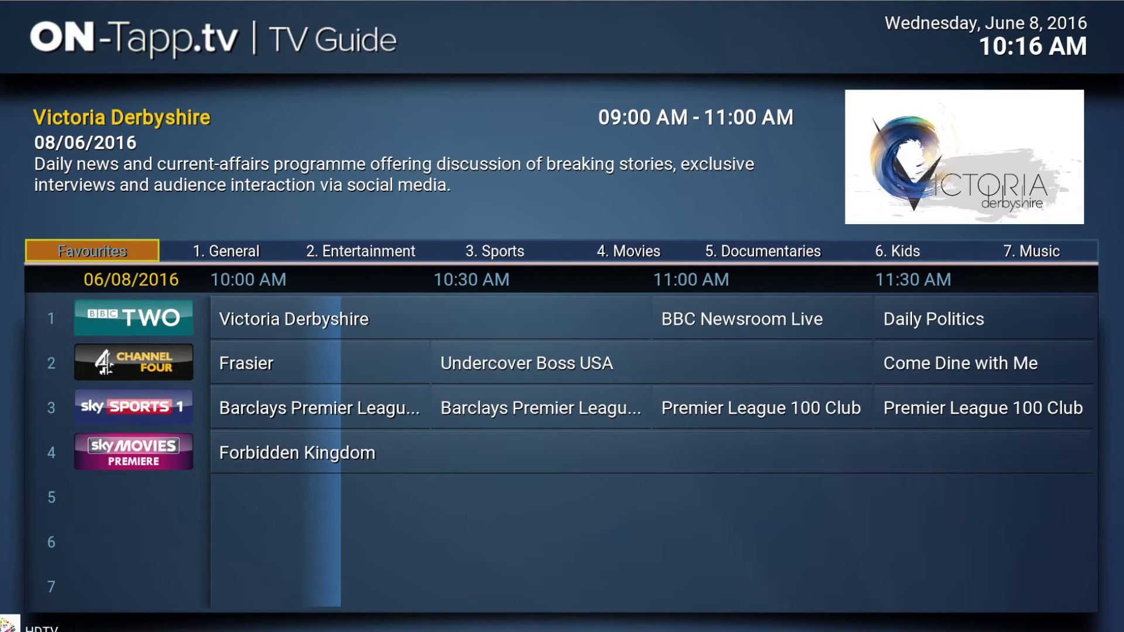
key("Down")
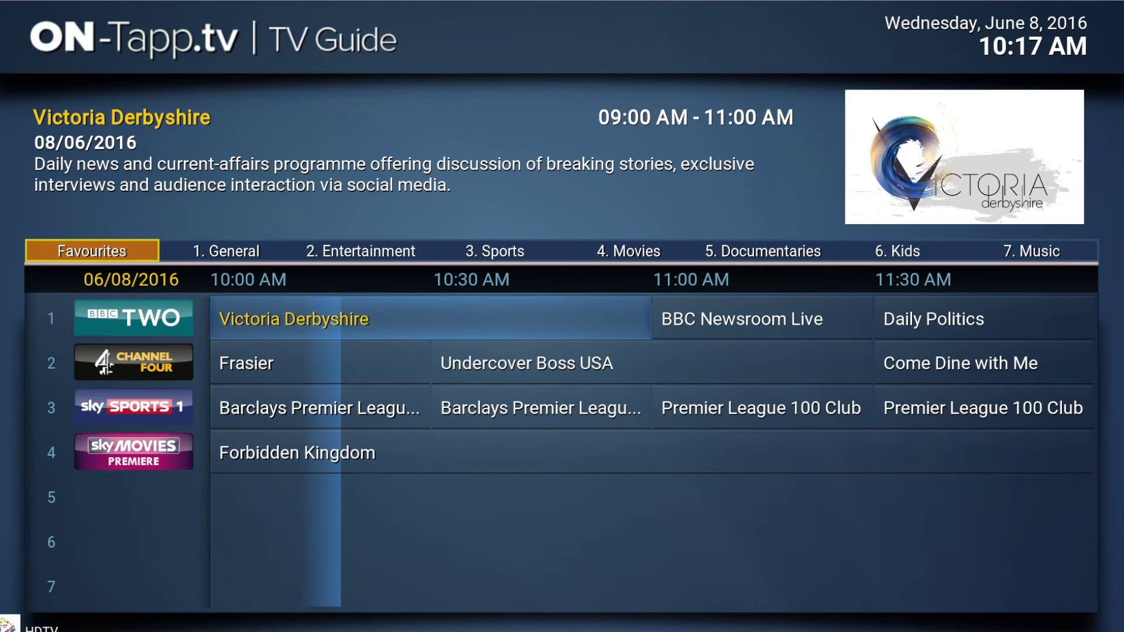
Step: Move through the favourites grid past Frasier on Channel 4 to Victoria Derbyshire
key("Down")
key("Down")
key("Down")
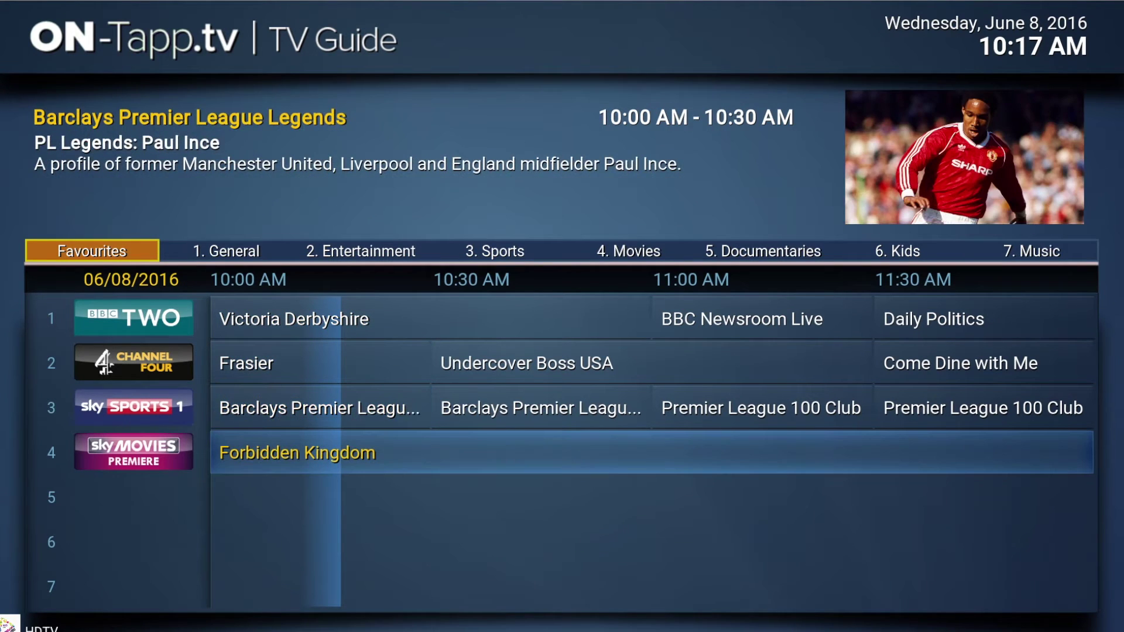
key("Up")
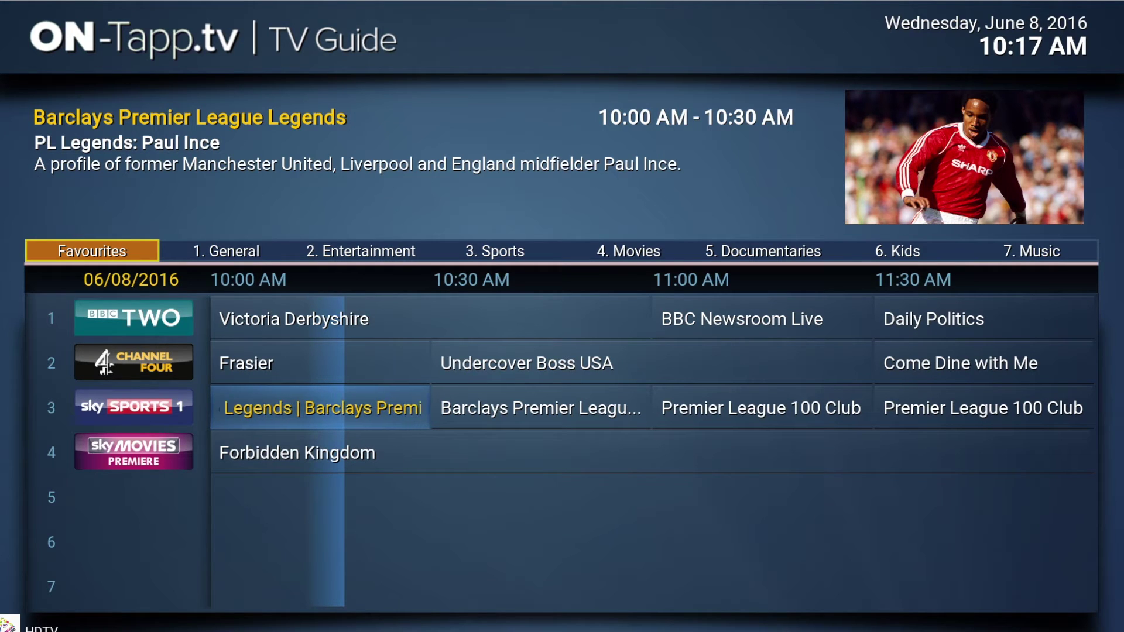
left_click(246, 363)
left_click(293, 319)
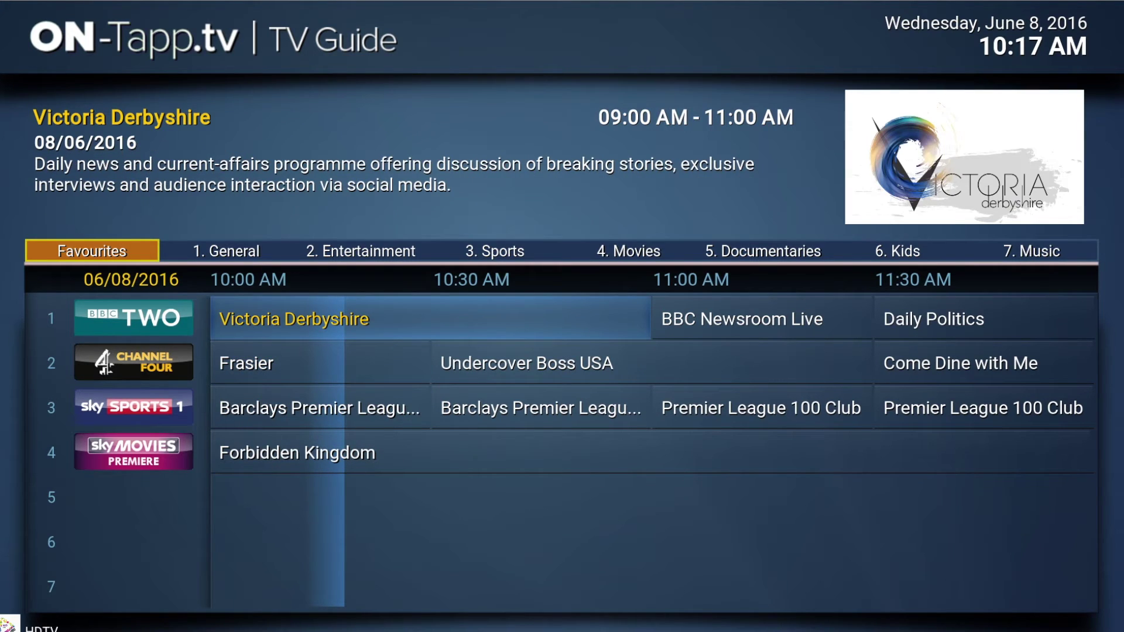
key("Up")
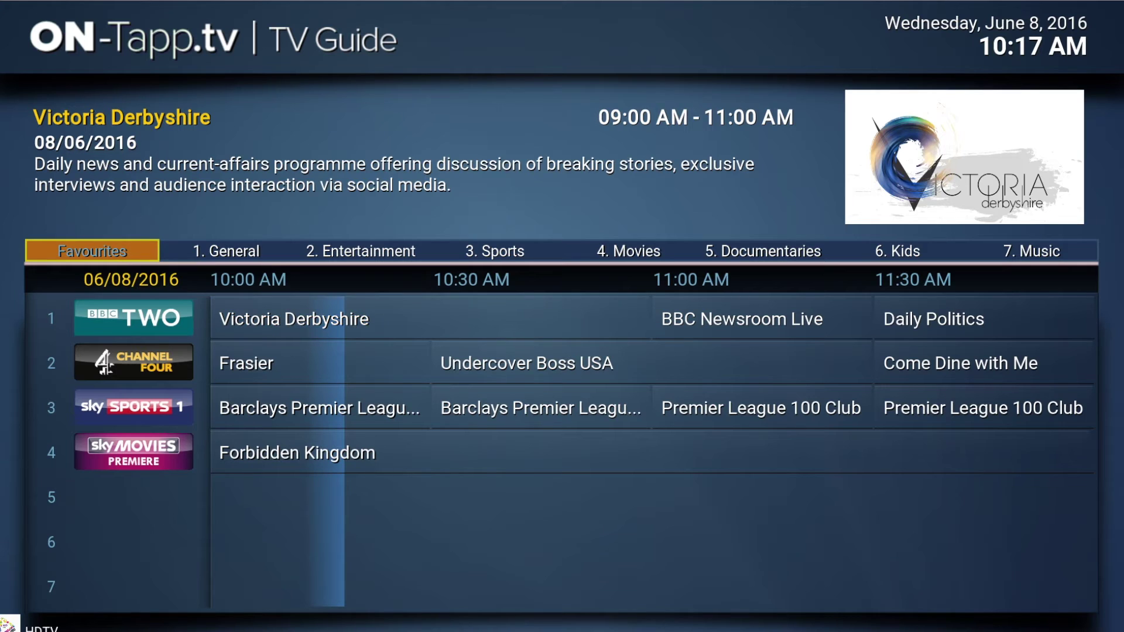
key("Down")
key("Down")
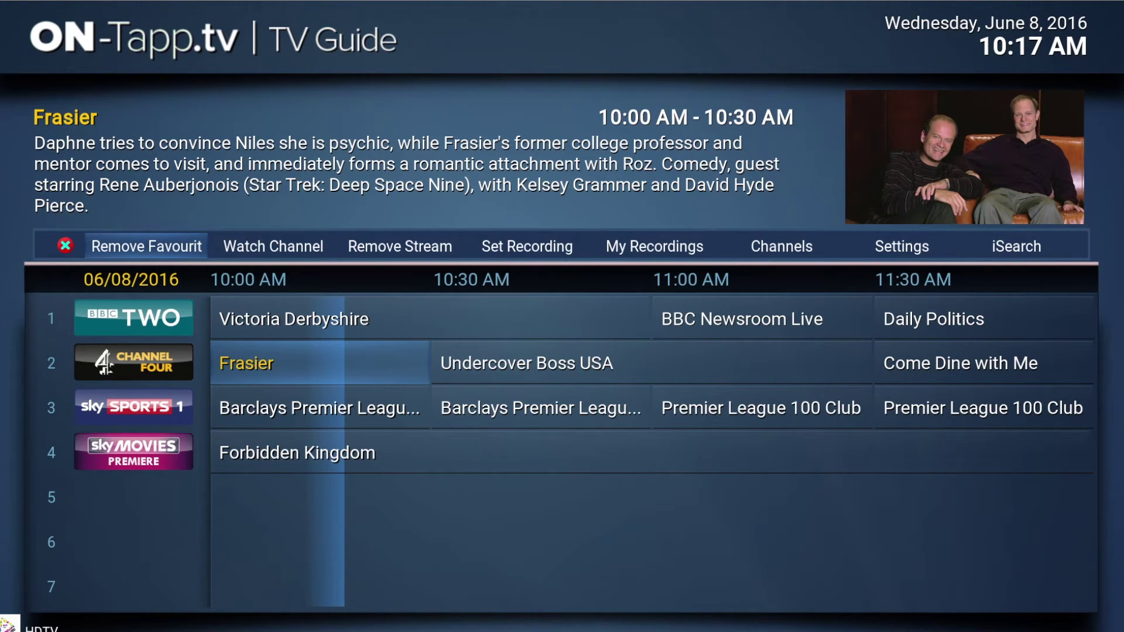
Step: Choose Remove Favourite for Channel 4, then reselect Victoria Derbyshire and return to the categories
key("Return")
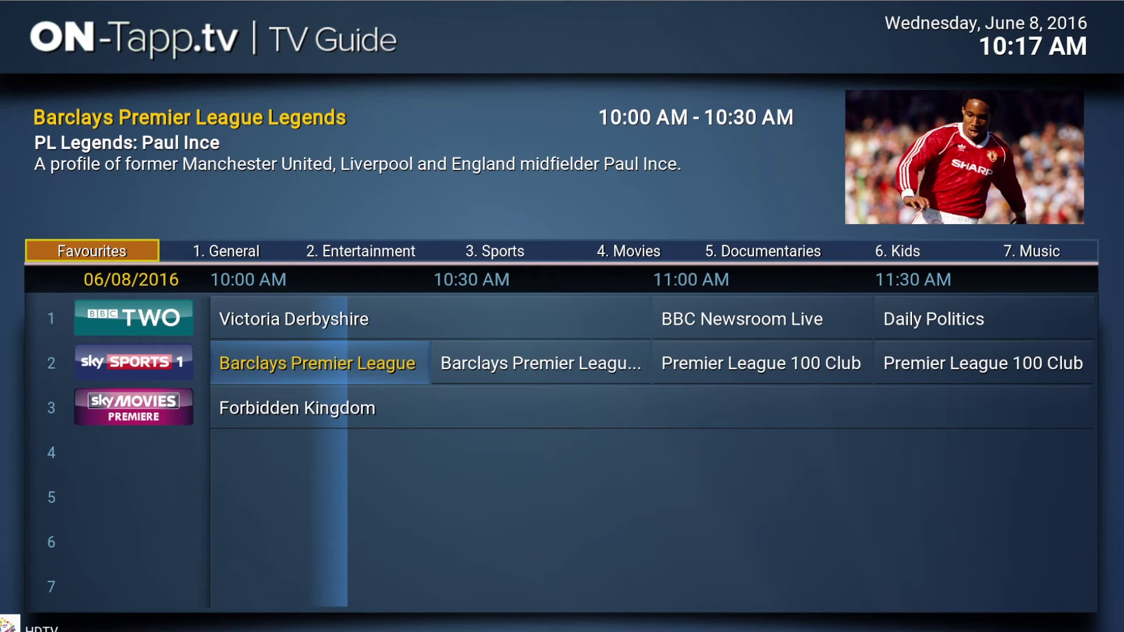
left_click(292, 319)
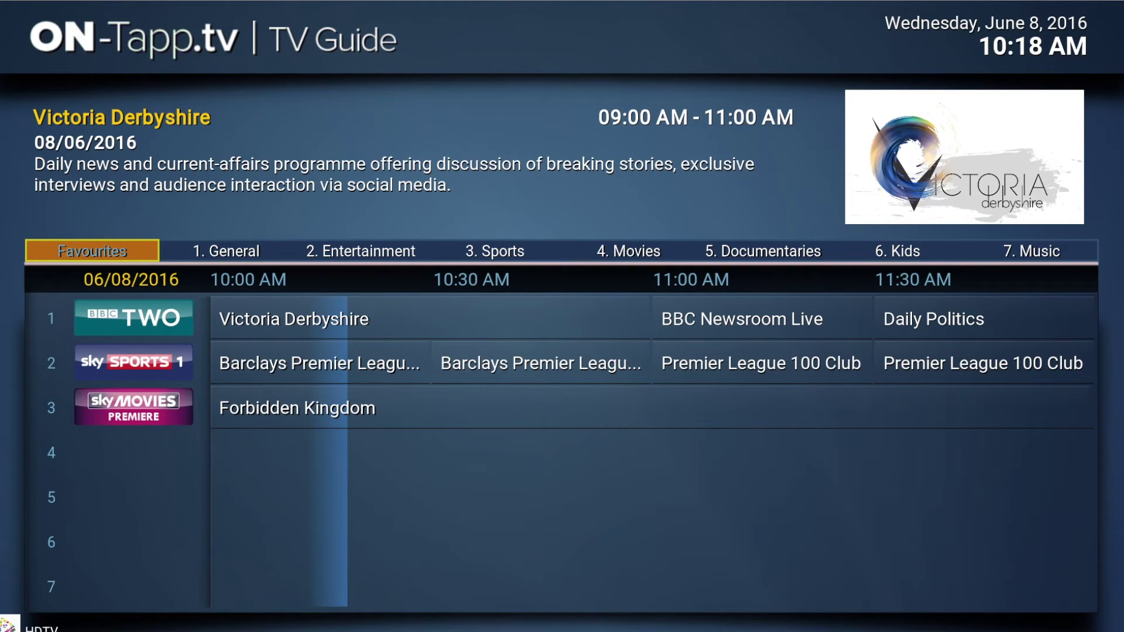
key("Right")
key("Right")
Step: Deselect the Favourites tab to list all channels, then exit the TV Guide to Home
key("Right")
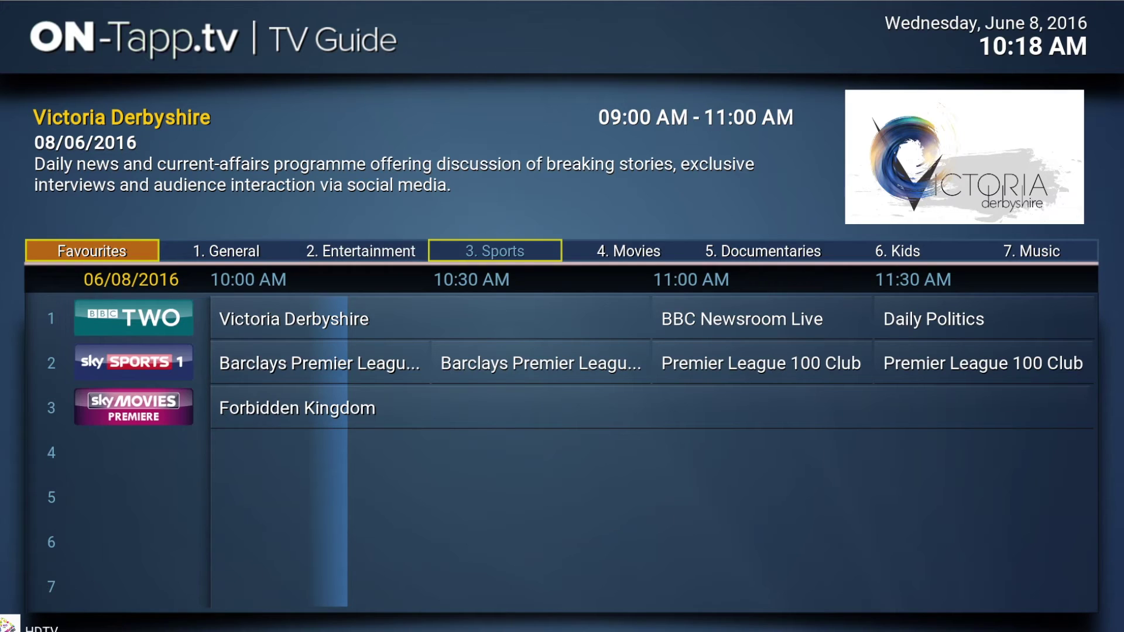
key("Right")
key("Right")
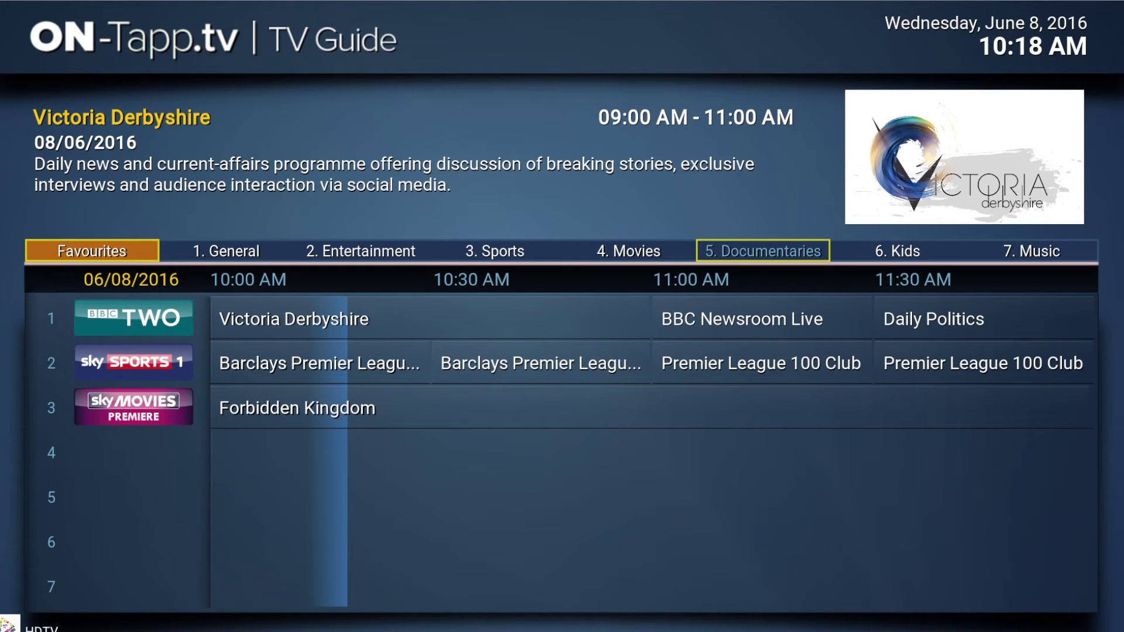
key("Left")
key("Left")
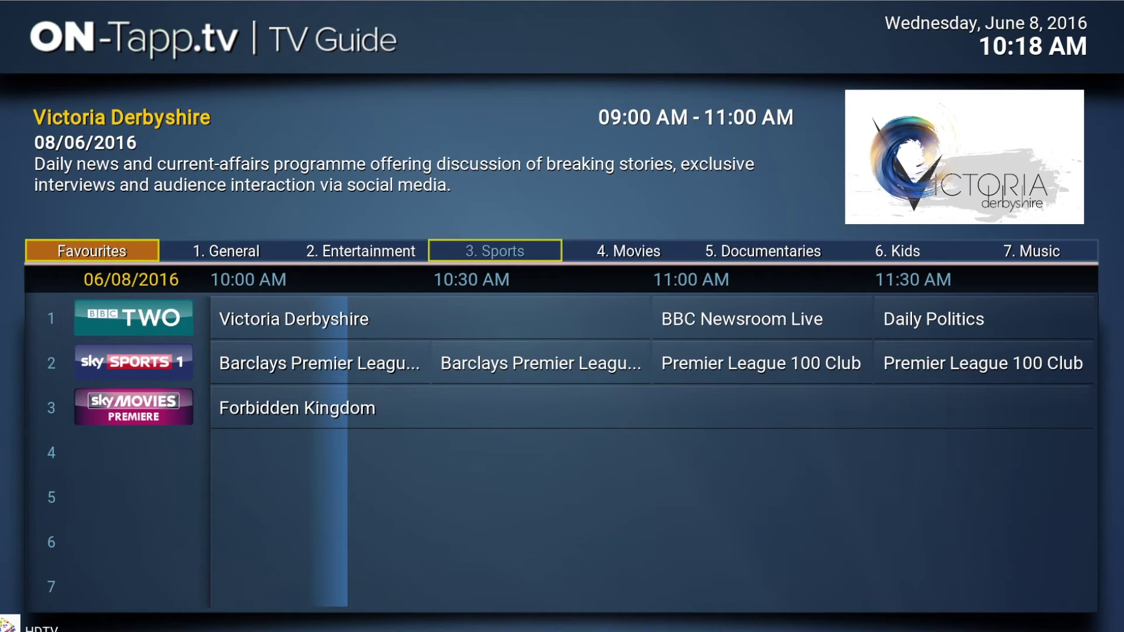
key("Left")
key("Left")
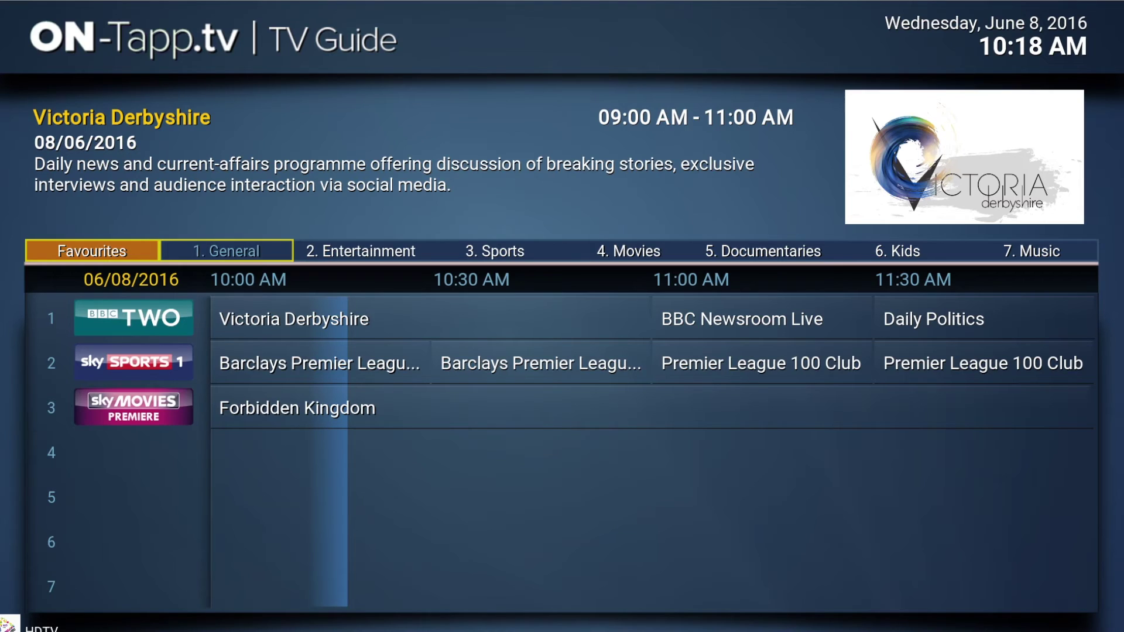
key("Left")
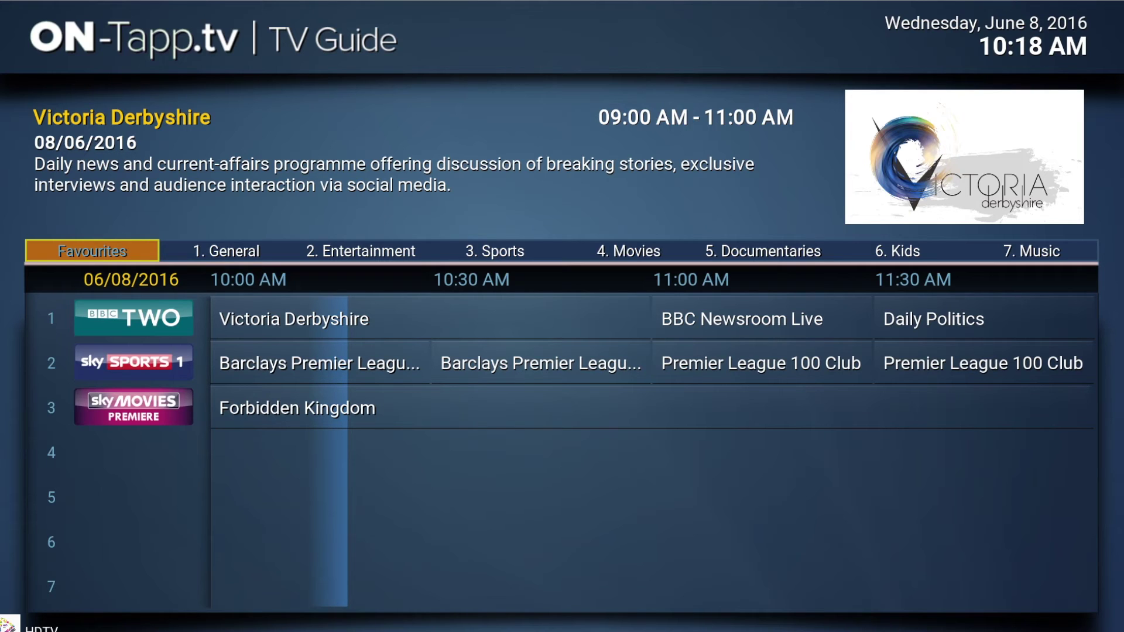
key("Return")
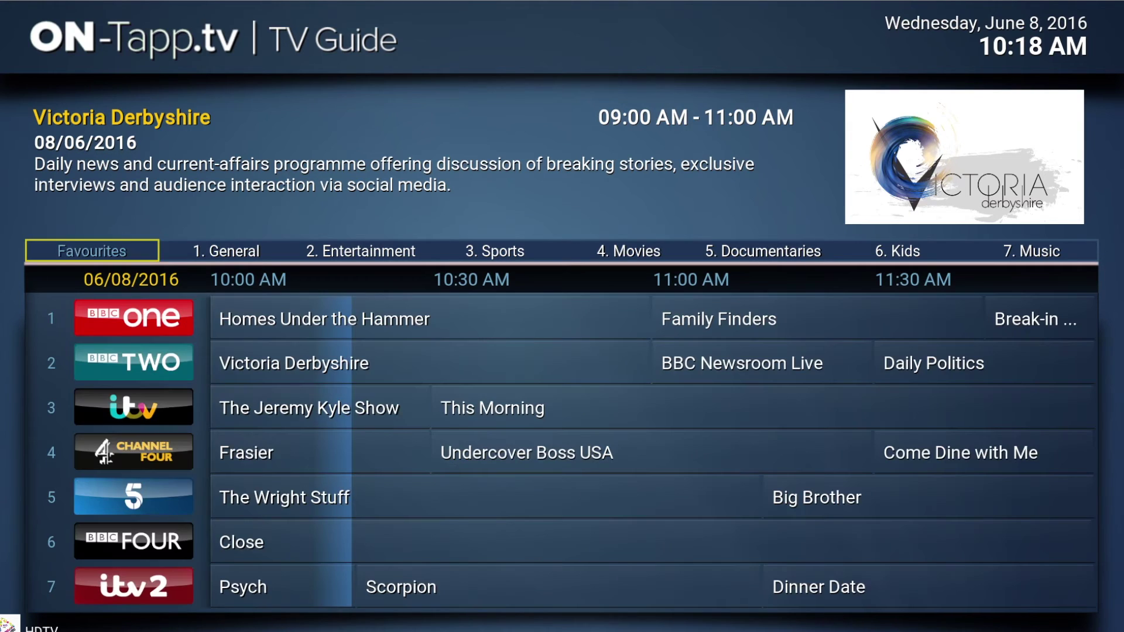
key("Down")
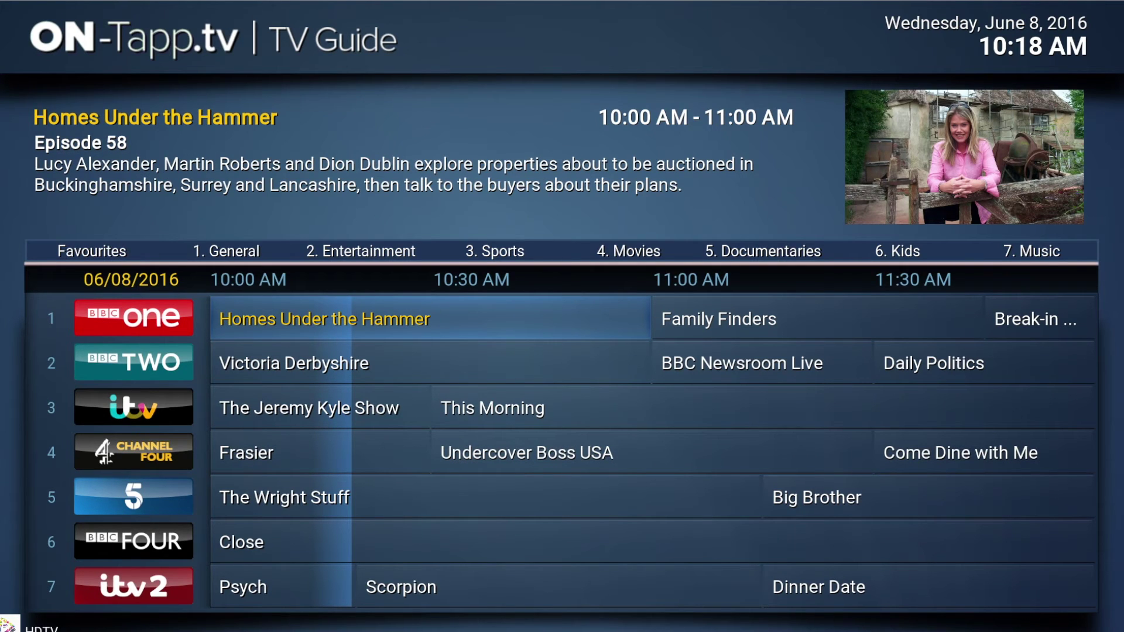
key("Escape")
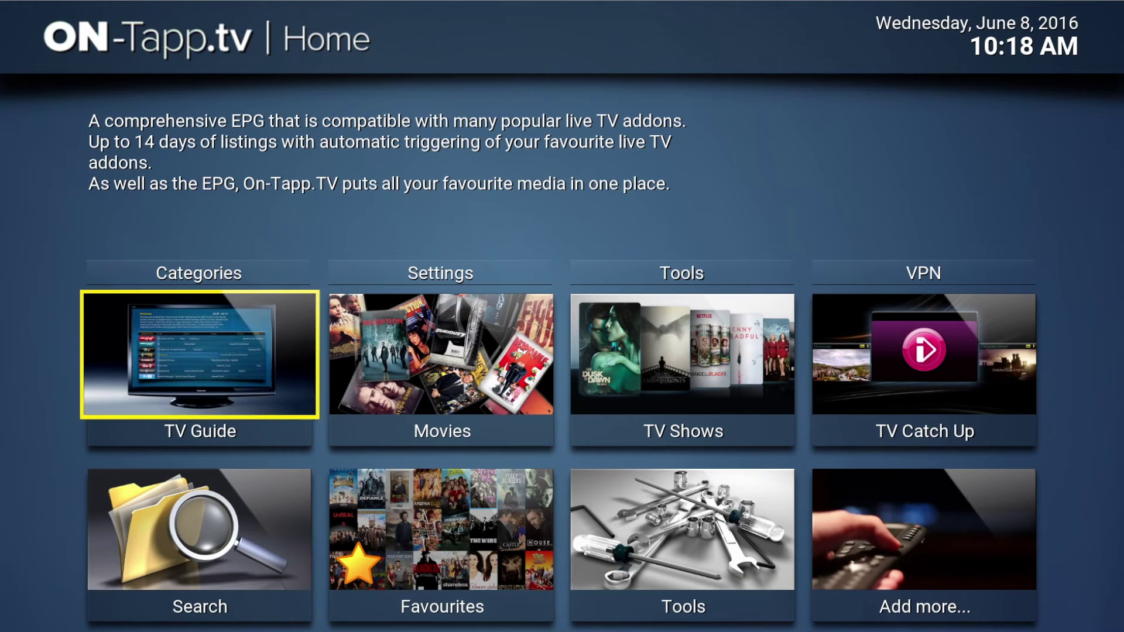
Step: In the add-on settings' More Features, reach Rename Favourites Category, currently named Favourites
key("Up")
key("Right")
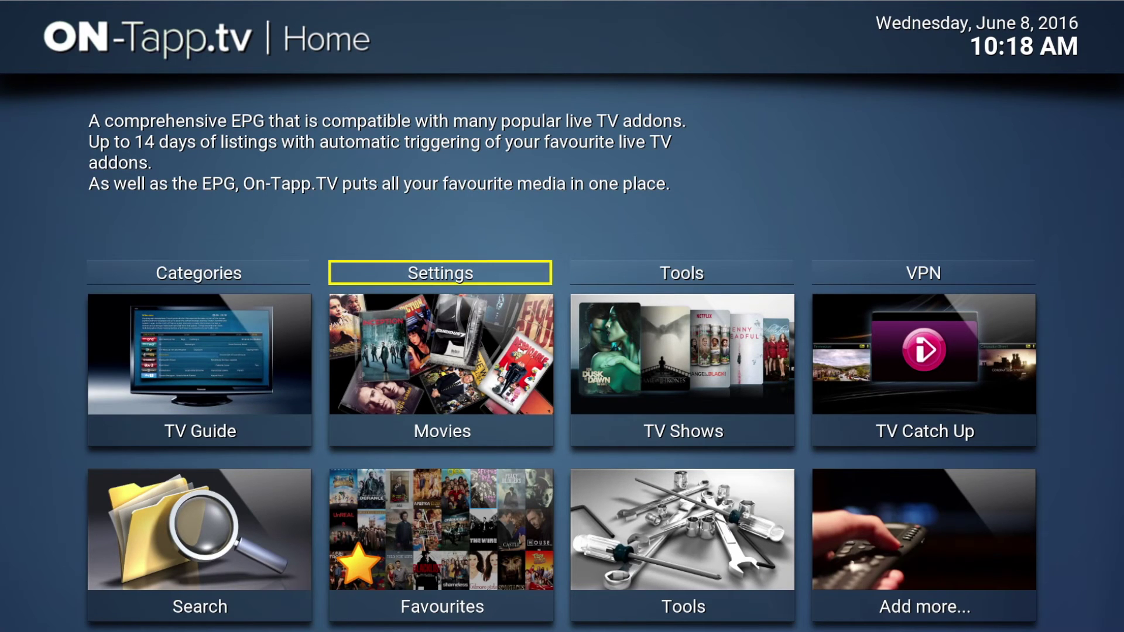
key("Return")
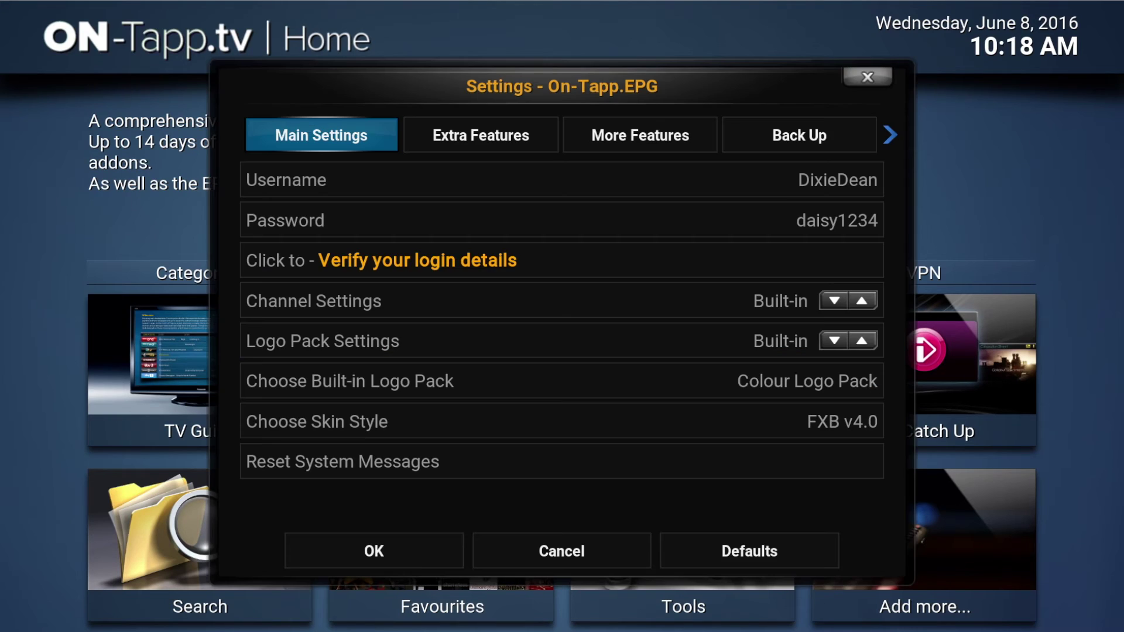
key("Right")
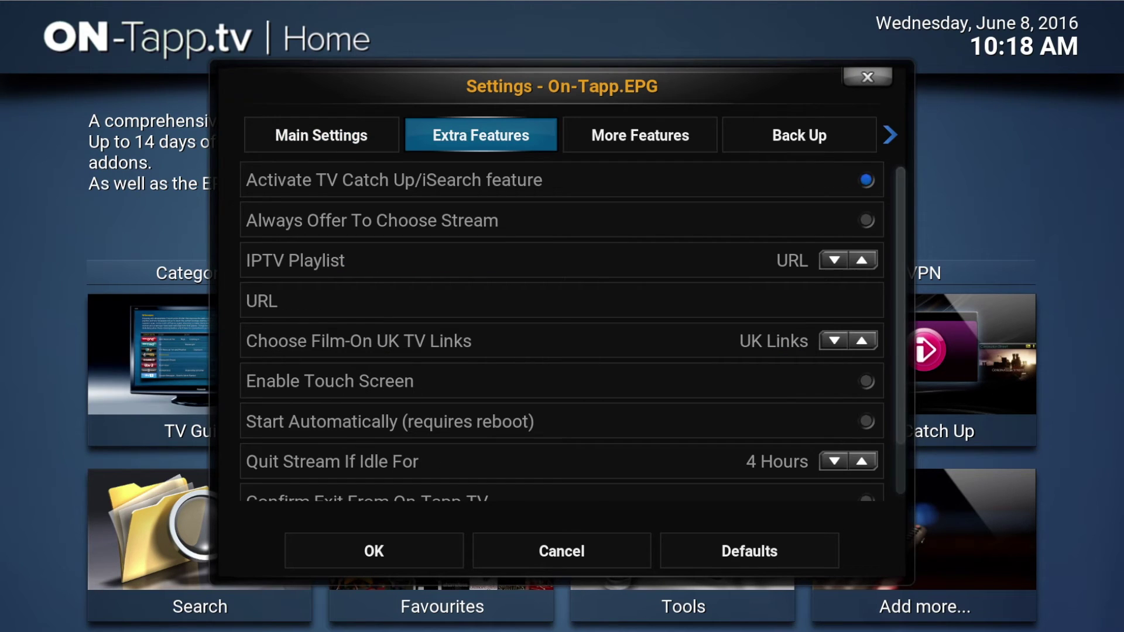
key("Right")
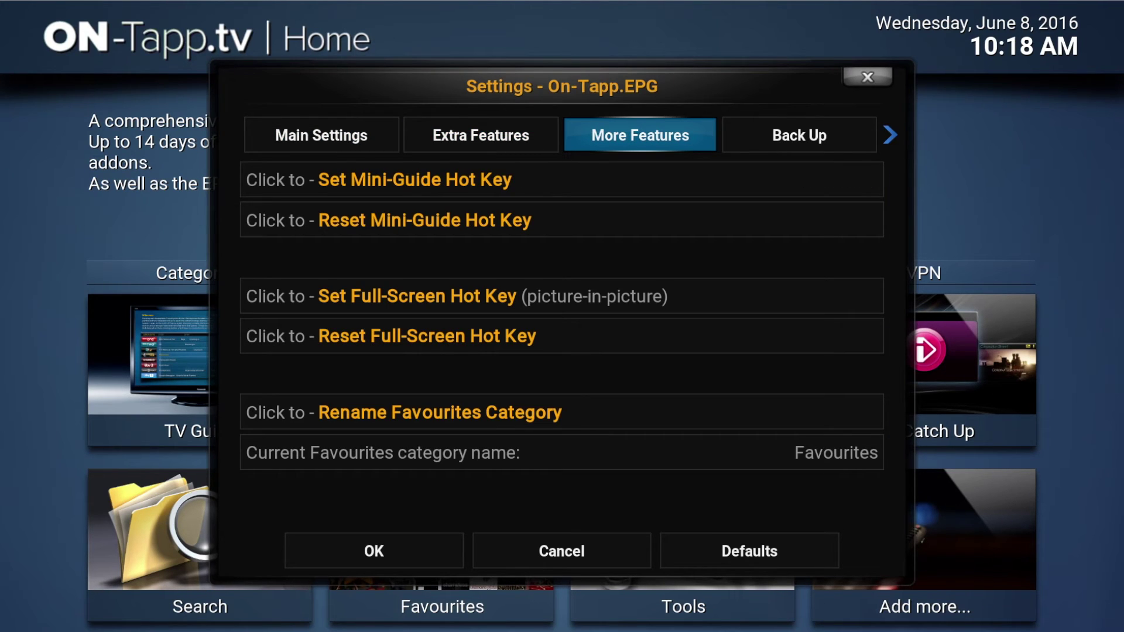
key("Down")
key("Down")
key("Down")
key("Down")
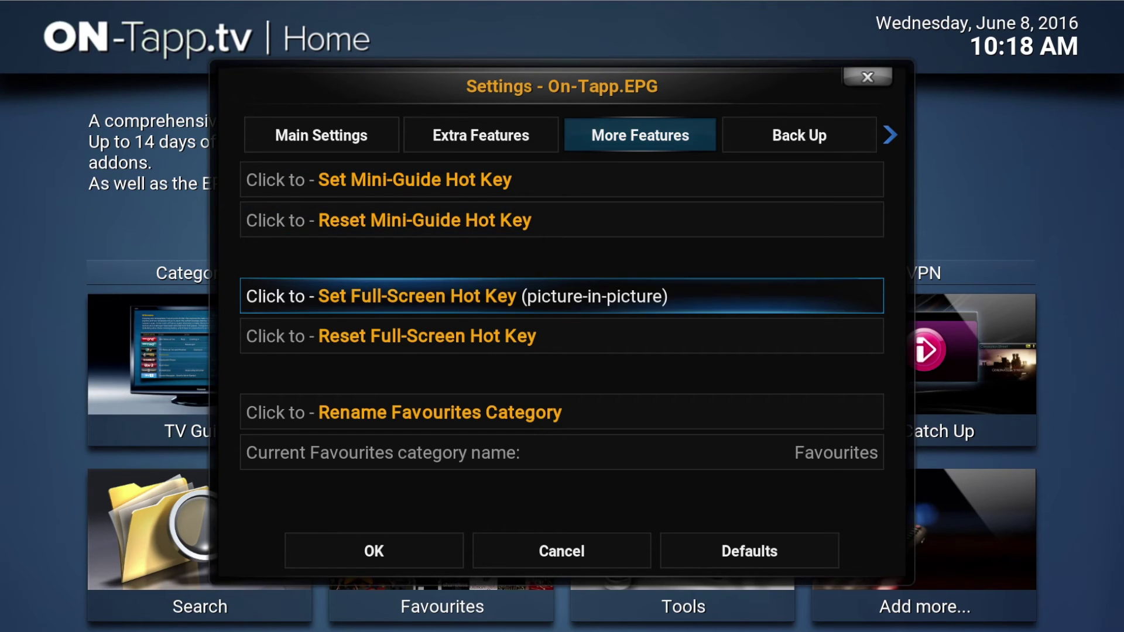
key("Down")
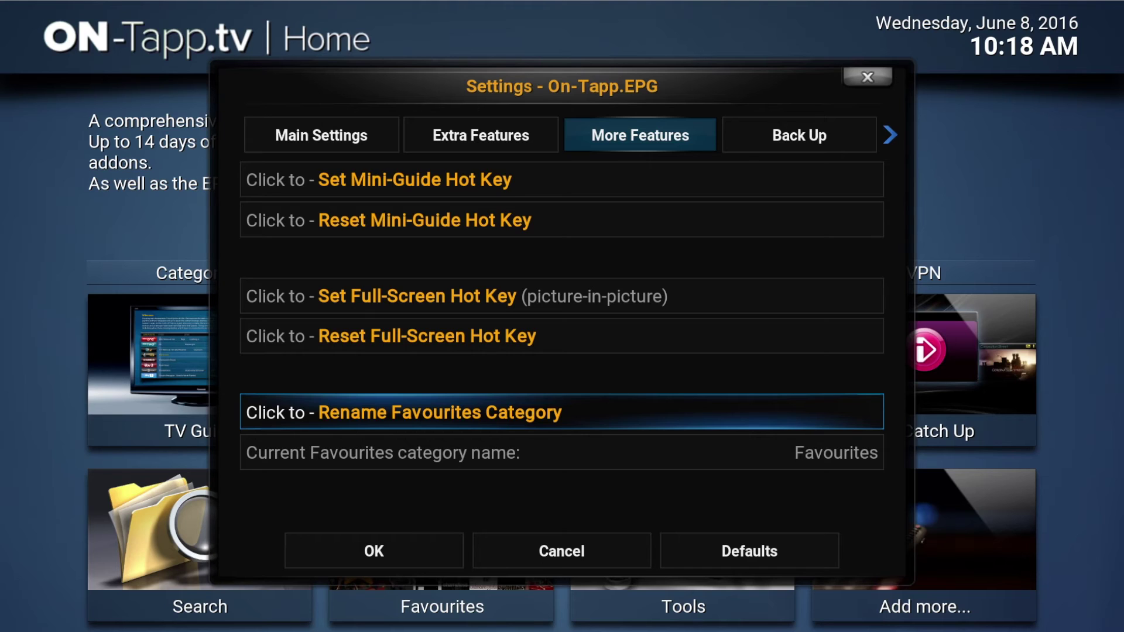
key("Down")
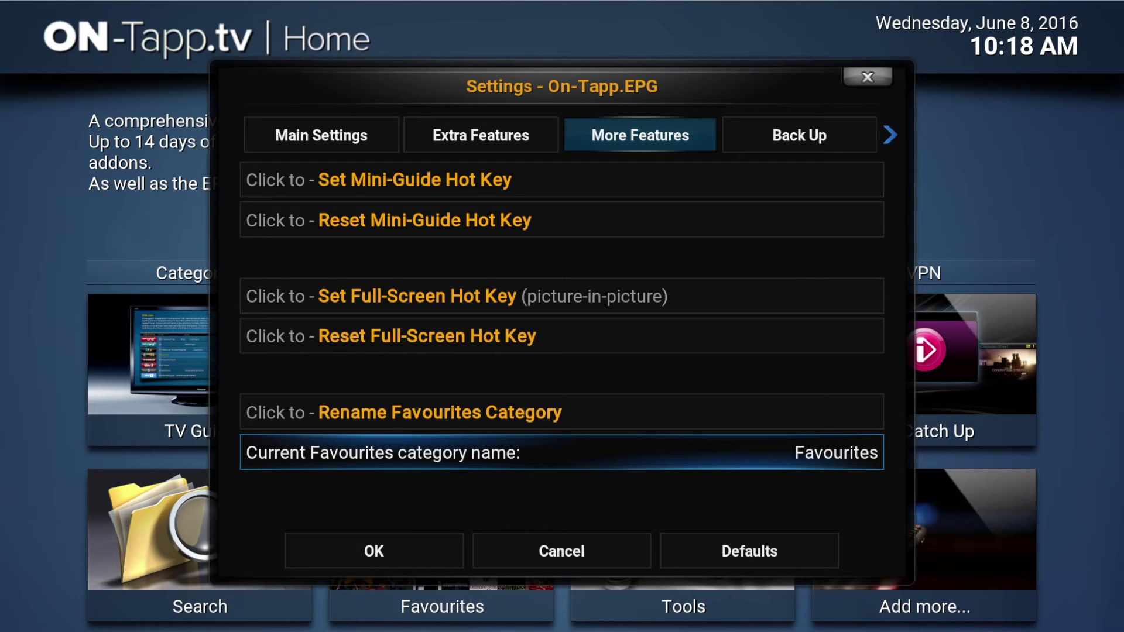
key("Up")
key("Escape")
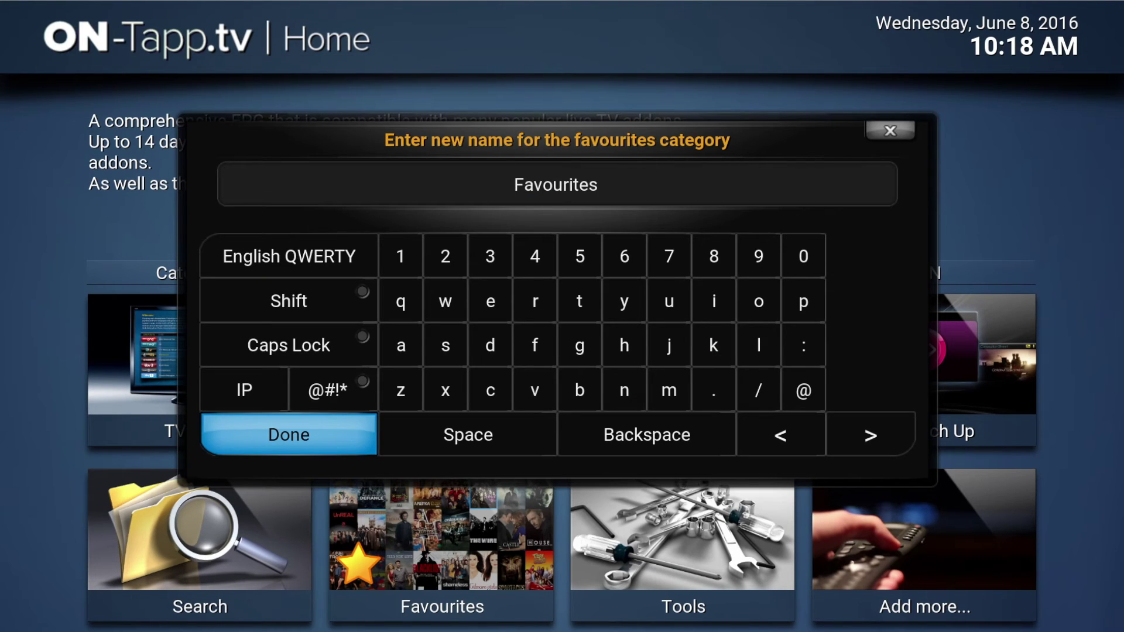
Step: Replace 'Favourites' with 'My Favourites' in the keyboard dialog and confirm
key("BackSpace")
key("BackSpace")
key("BackSpace")
key("BackSpace")
key("BackSpace")
key("BackSpace")
key("BackSpace")
key("BackSpace")
key("BackSpace")
key("BackSpace")
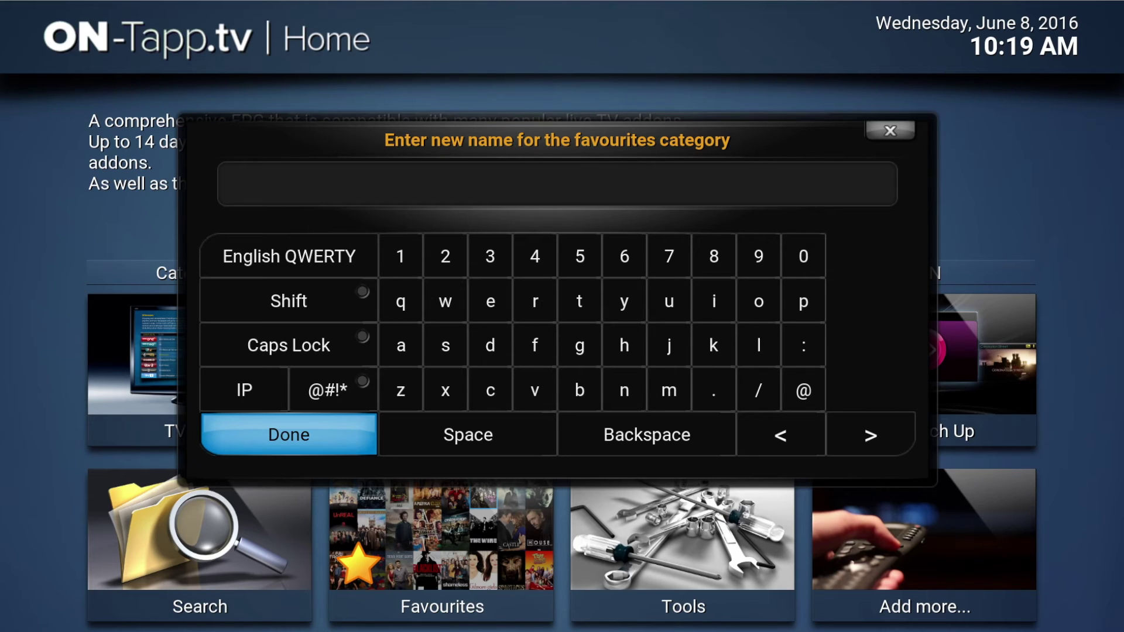
type("My Favourites")
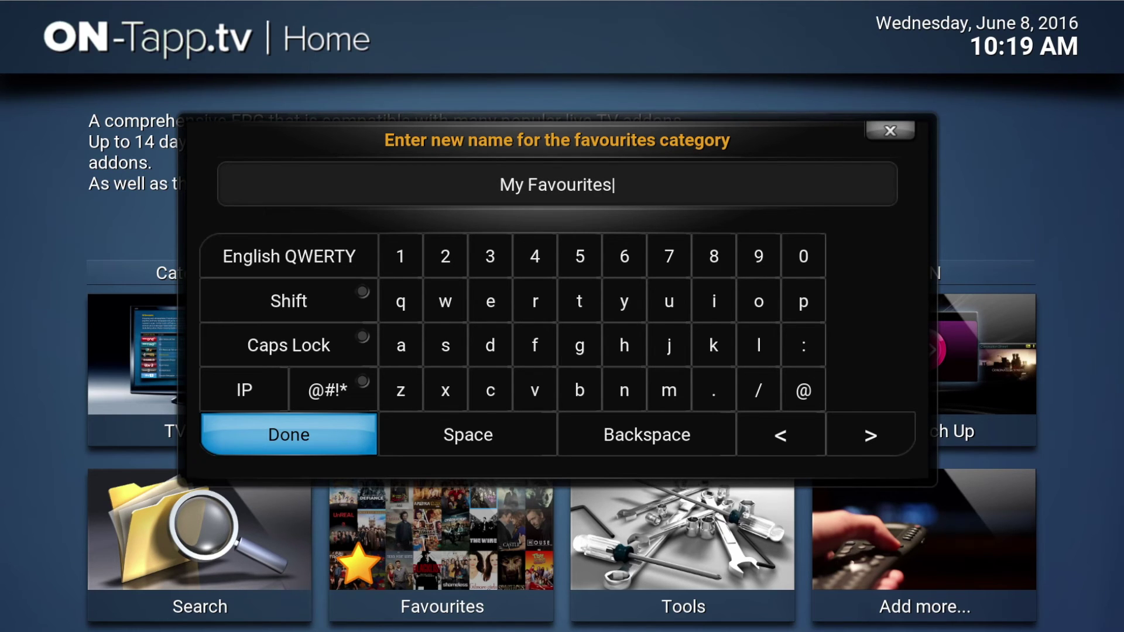
key("Return")
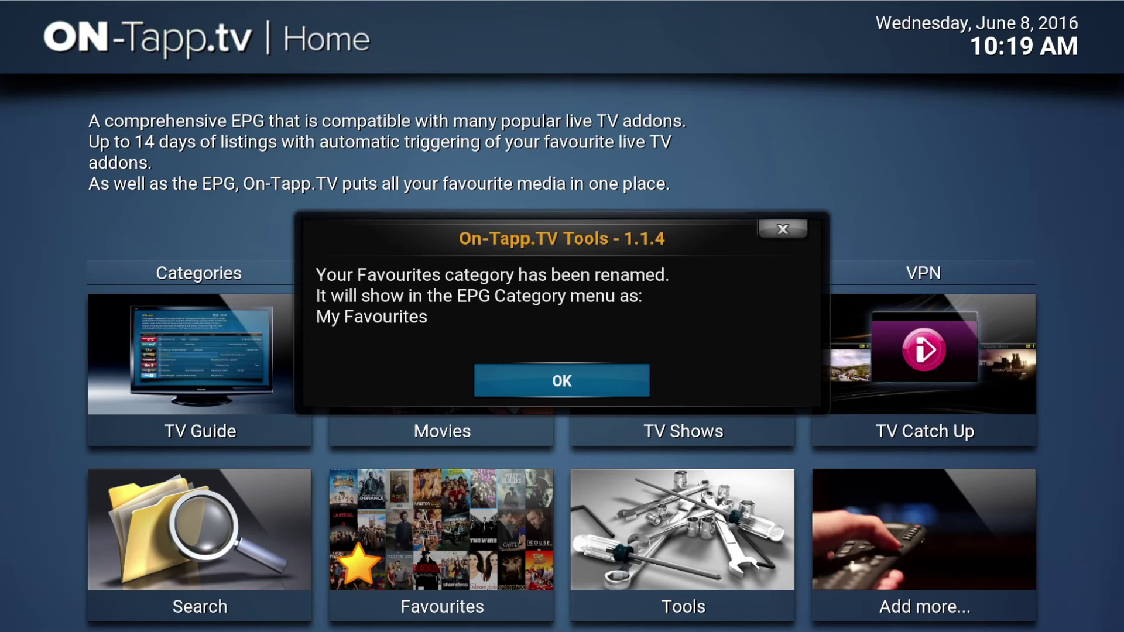
Step: Dismiss the rename confirmation and view the My Favourites channels in the TV Guide
key("Return")
key("Down")
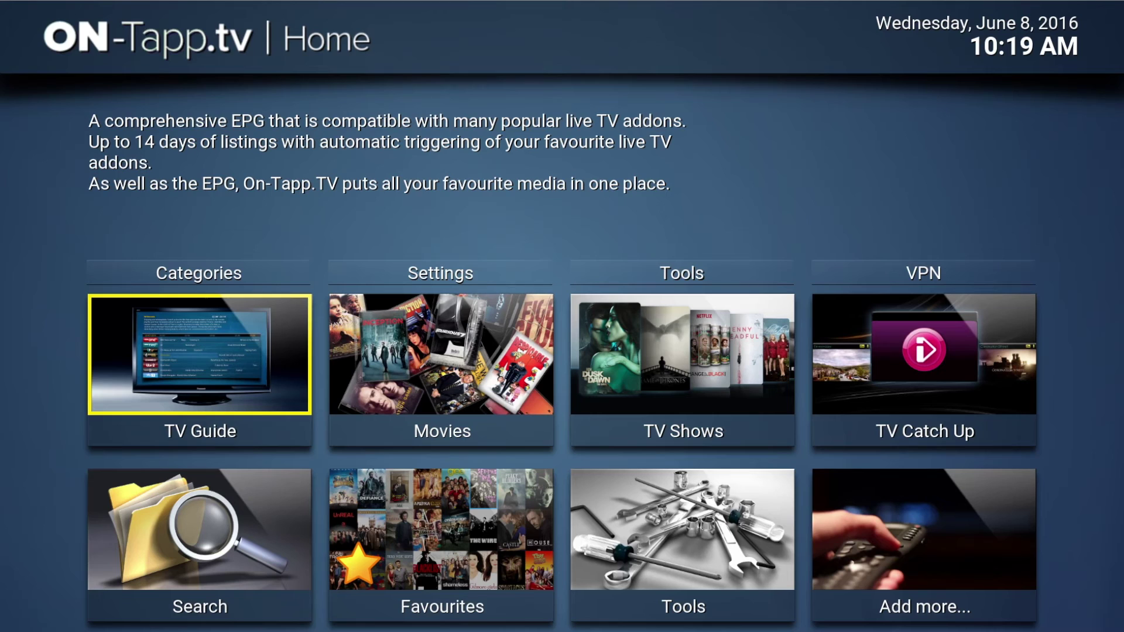
key("Return")
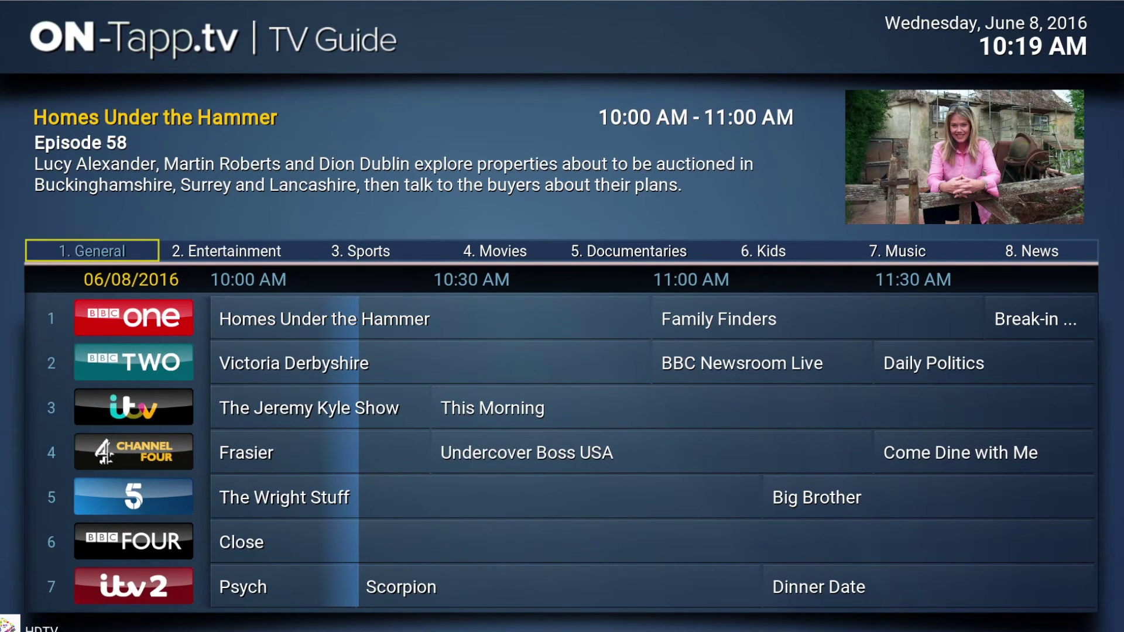
key("Right")
key("Right")
key("Right")
key("Right")
key("Right")
key("Right")
key("Right")
key("Right")
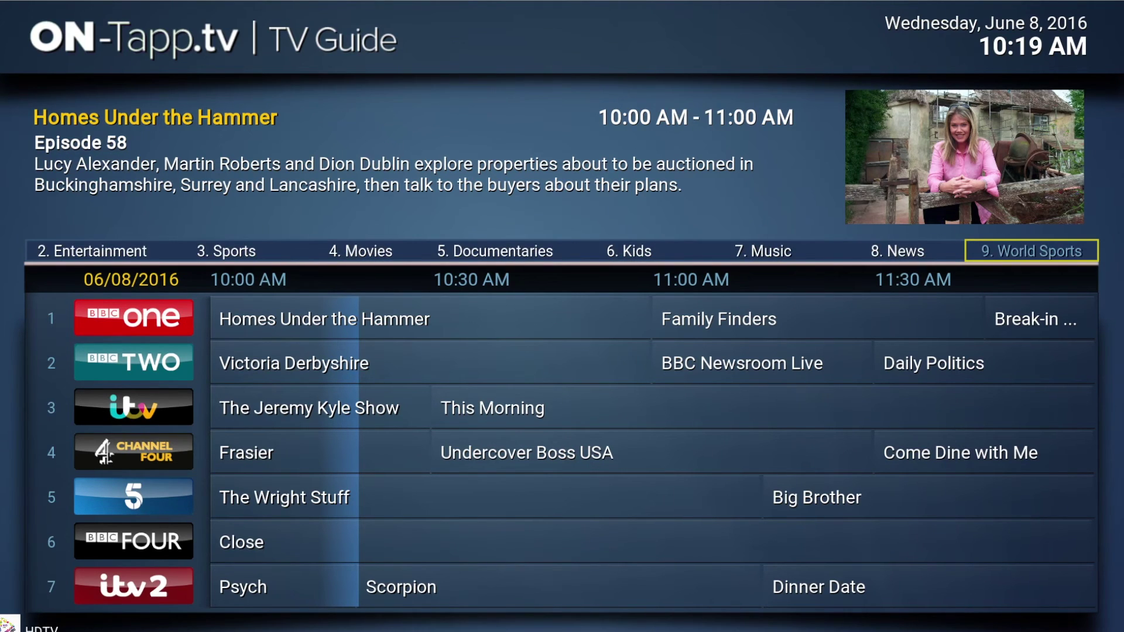
key("Right")
key("Right")
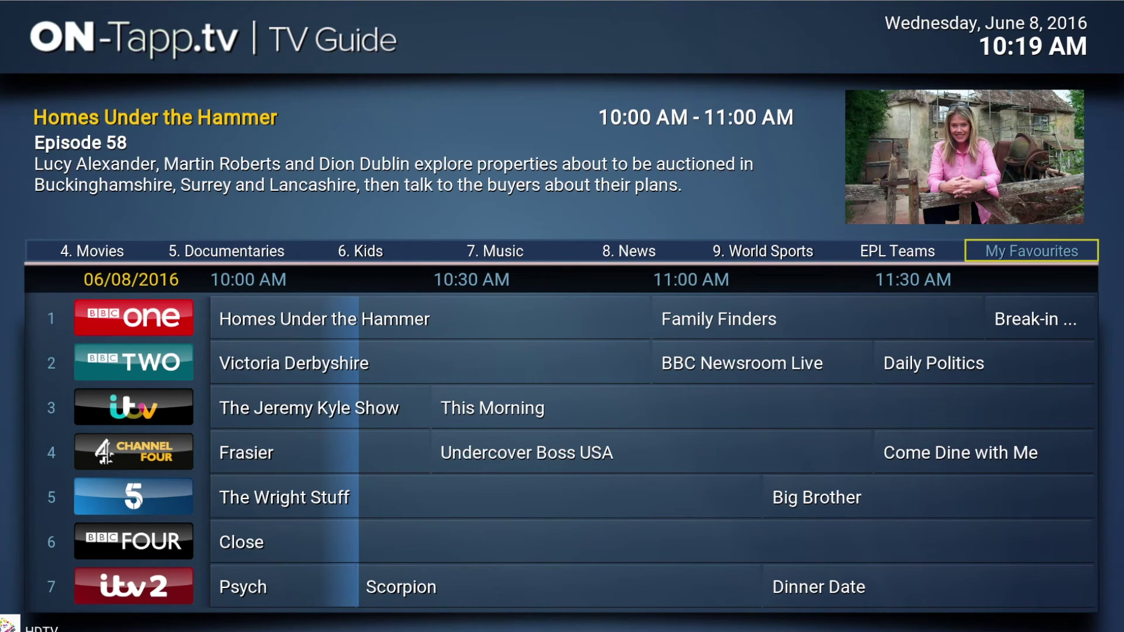
key("Return")
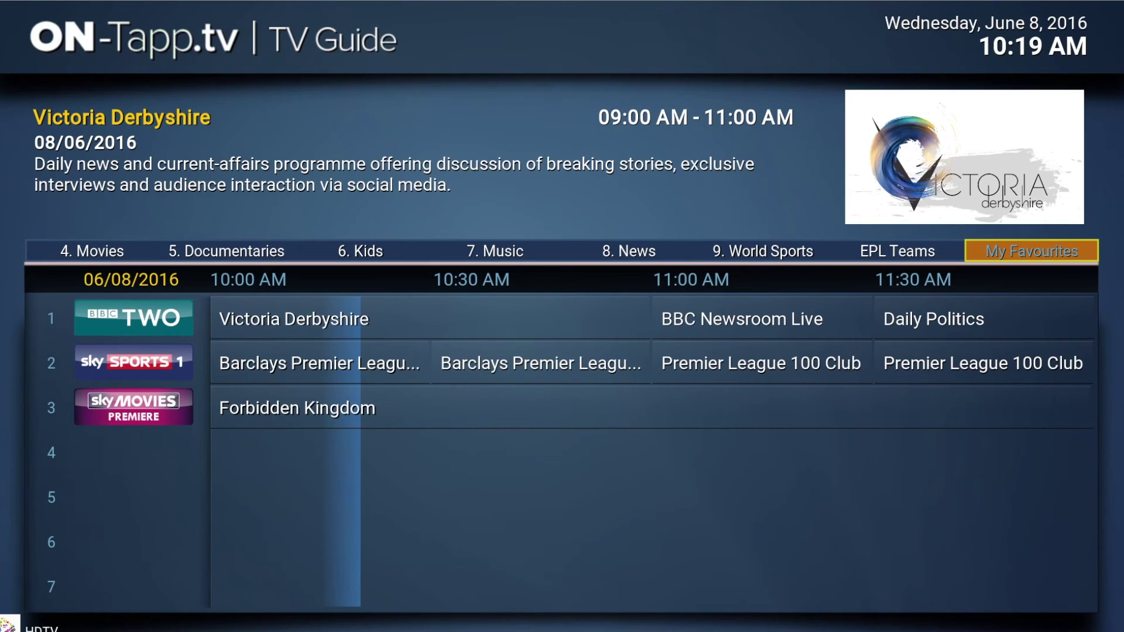
Step: Step back to the 1. General category and close the TV Guide to Home
key("Return")
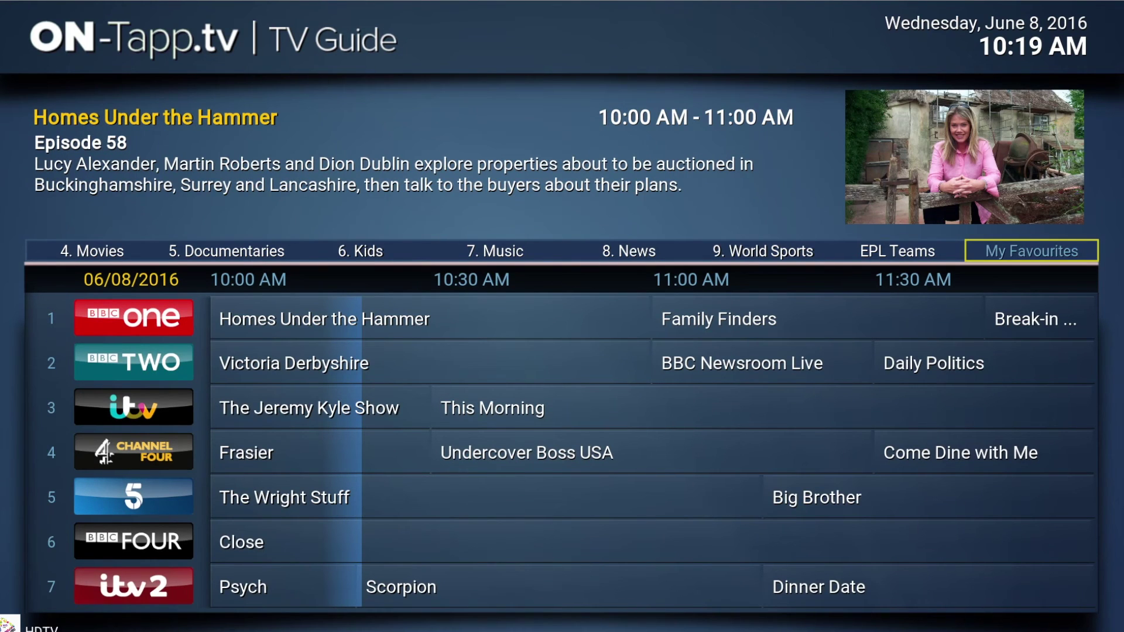
key("Left")
key("Left")
key("Left")
key("Left")
key("Left")
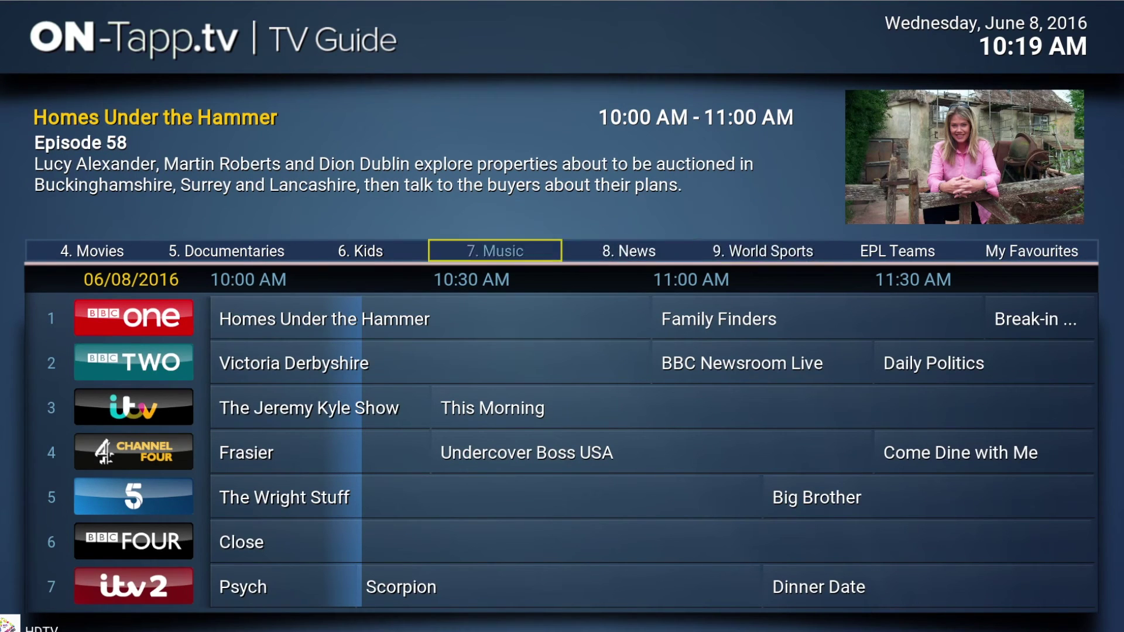
key("Left")
key("Left")
key("Left")
key("Left")
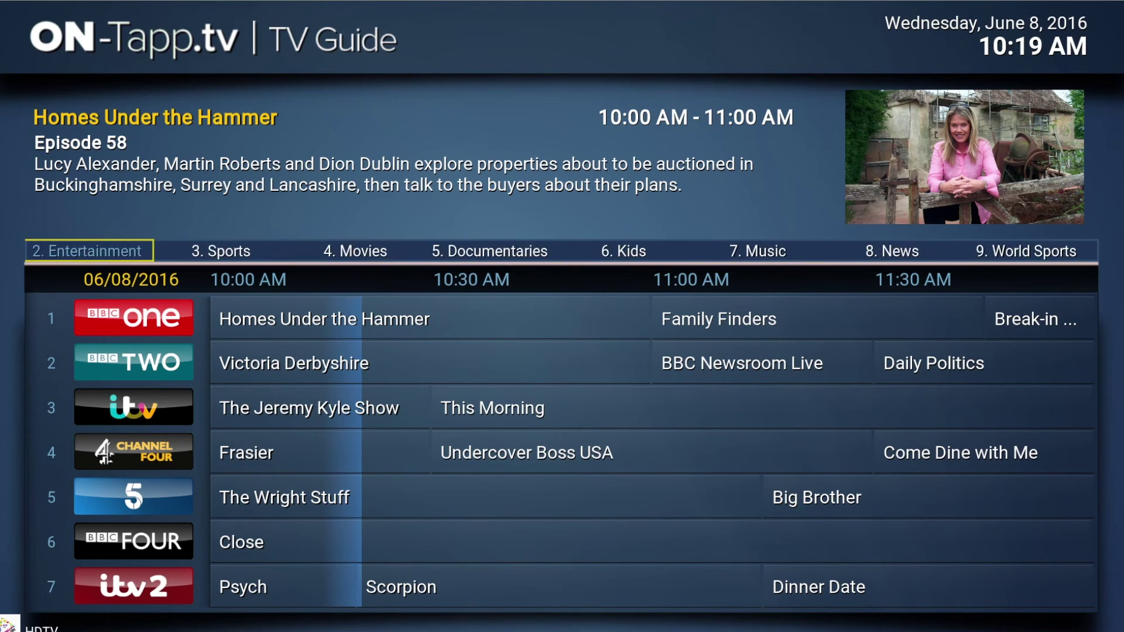
key("Left")
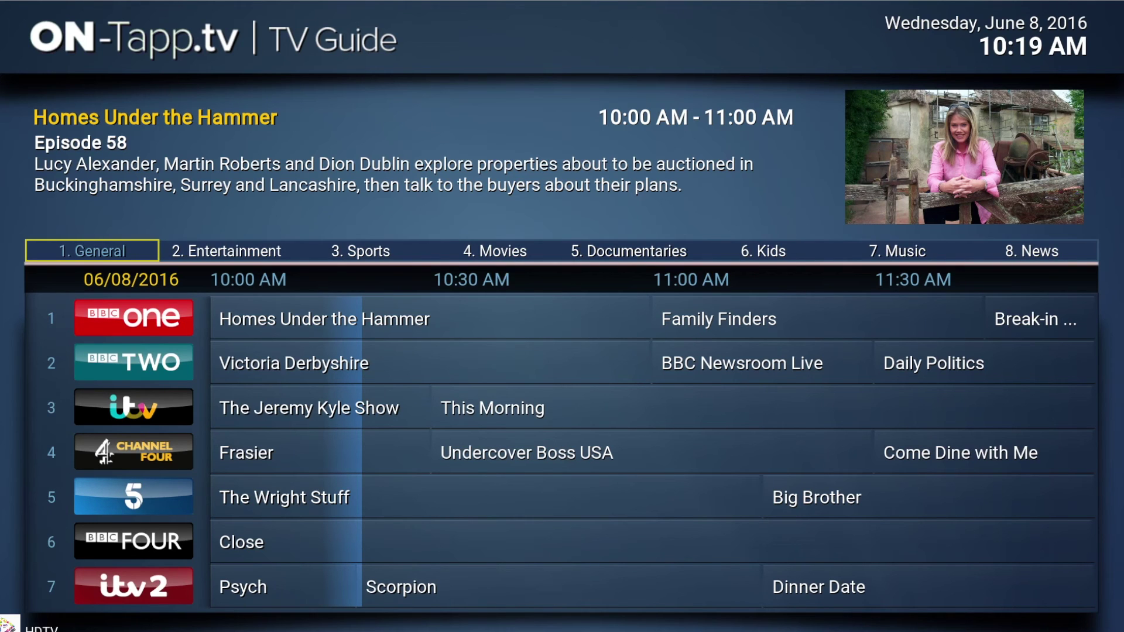
key("Escape")
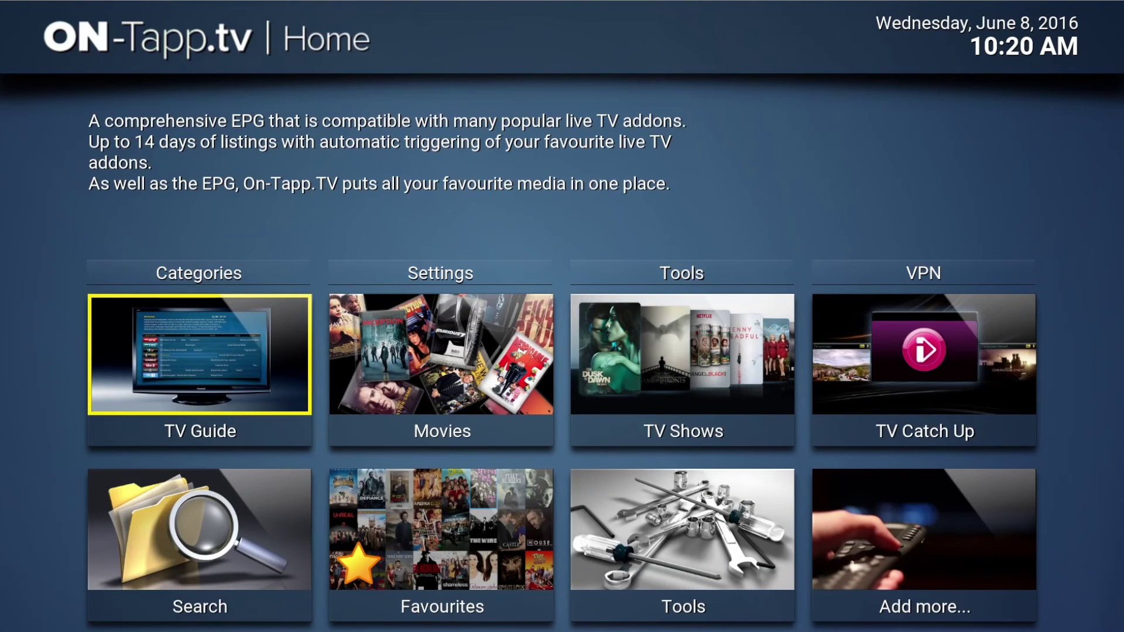
Step: Check the Rename Favourites Category entry in Tools, then exit to Kodi's Programs - Add-ons list
key("Up")
key("Right")
key("Right")
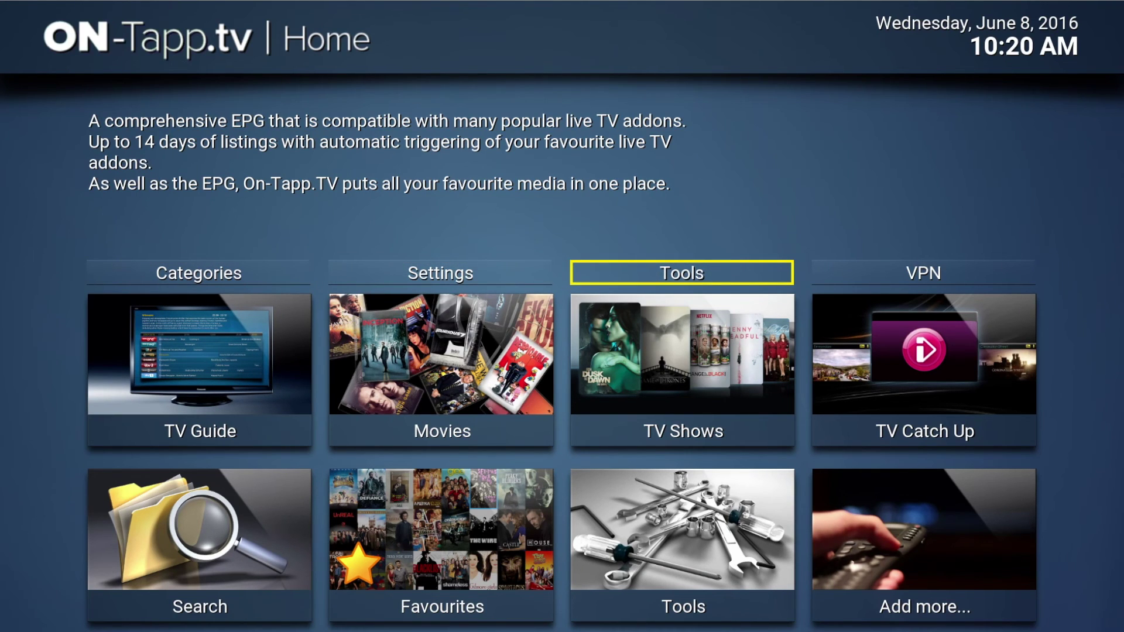
key("Return")
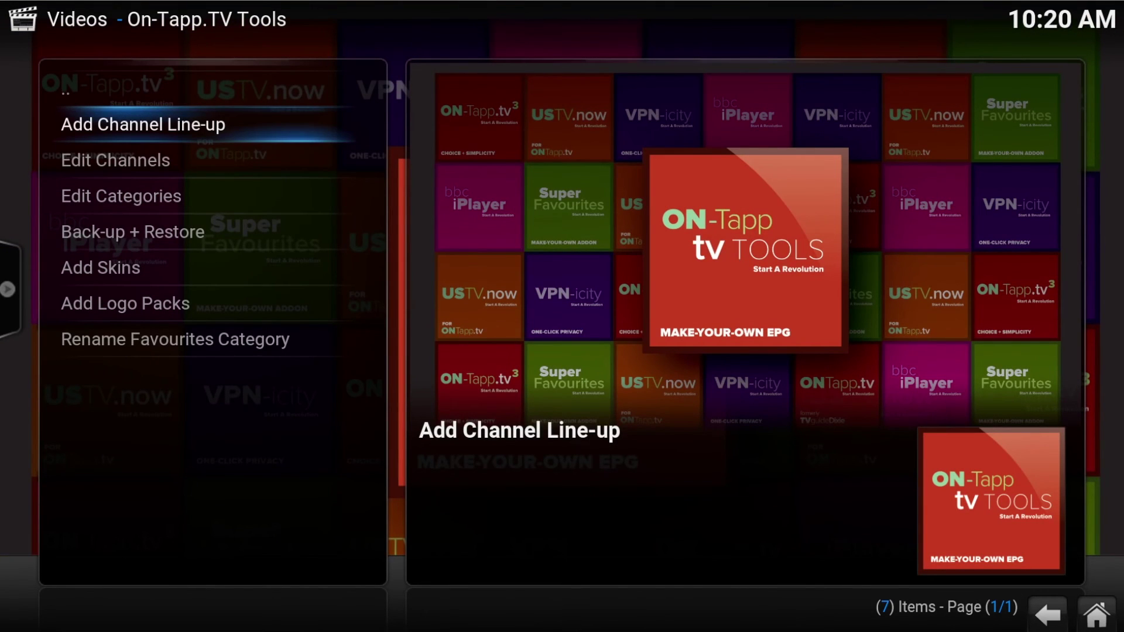
key("Down")
key("Down")
key("Down")
key("Down")
key("Down")
key("Down")
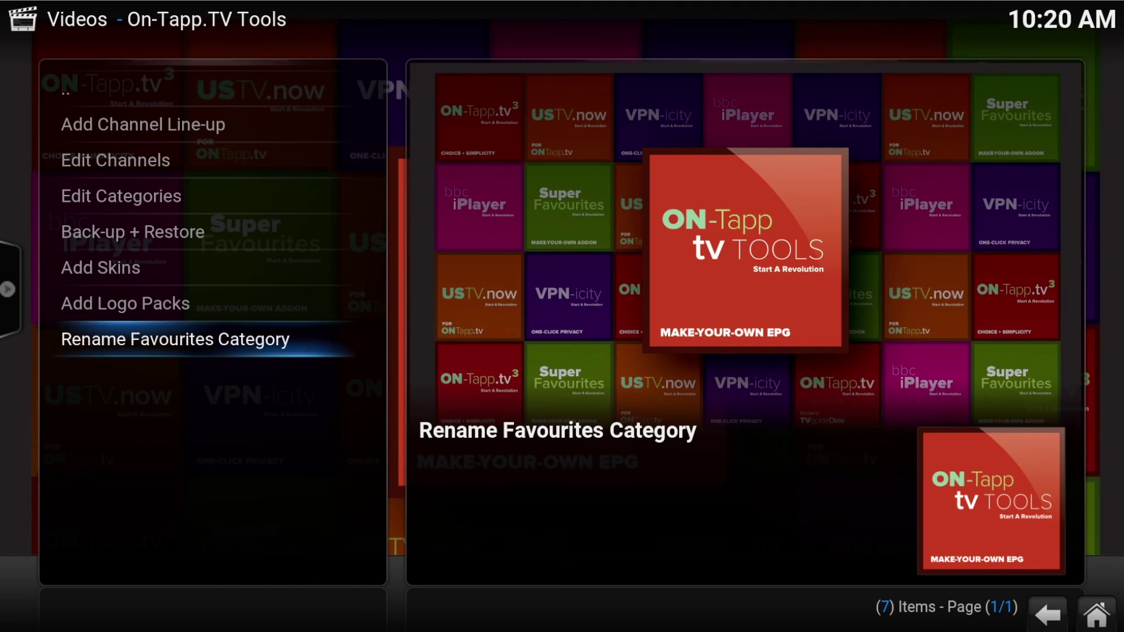
key("BackSpace")
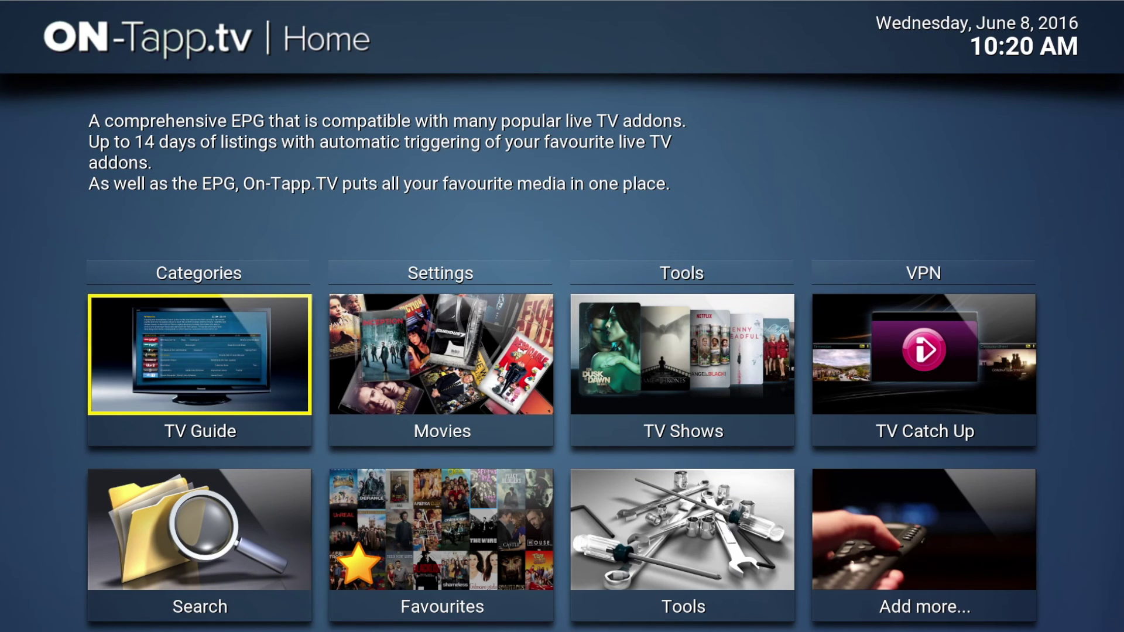
key("BackSpace")
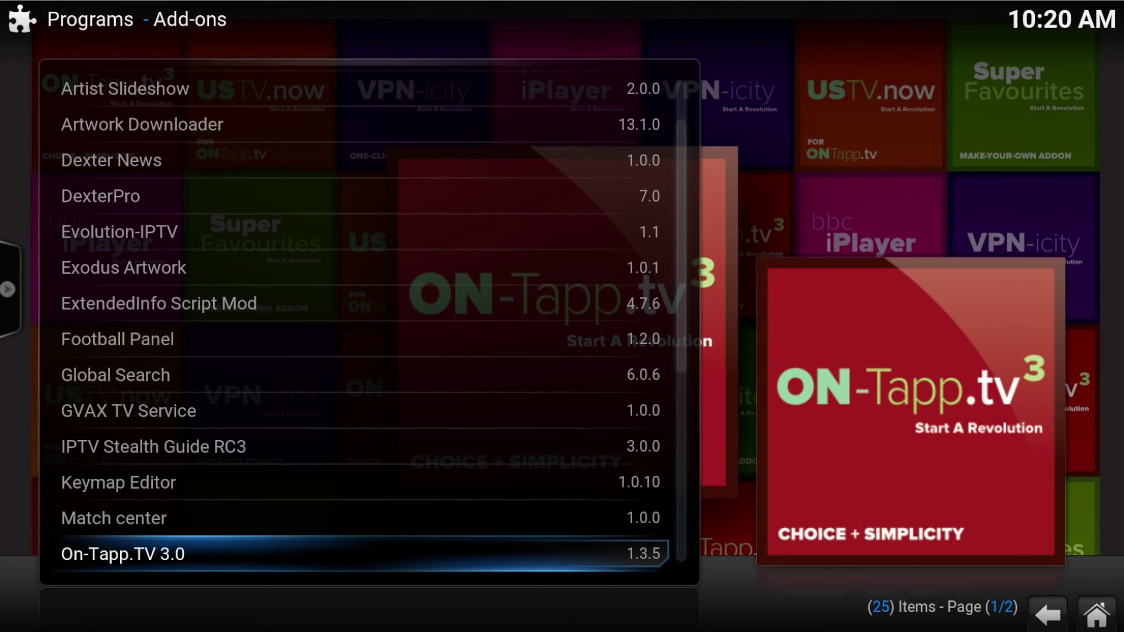
Step: Open the add-on settings for On-Tapp.TV 3.0 from its context menu
key("Down")
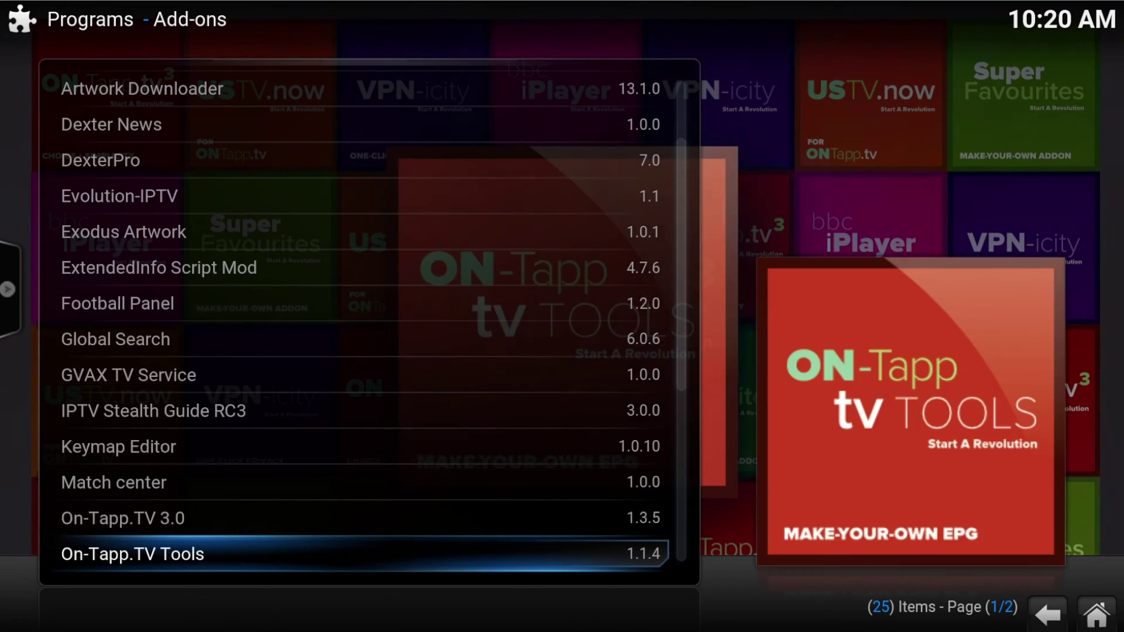
key("Up")
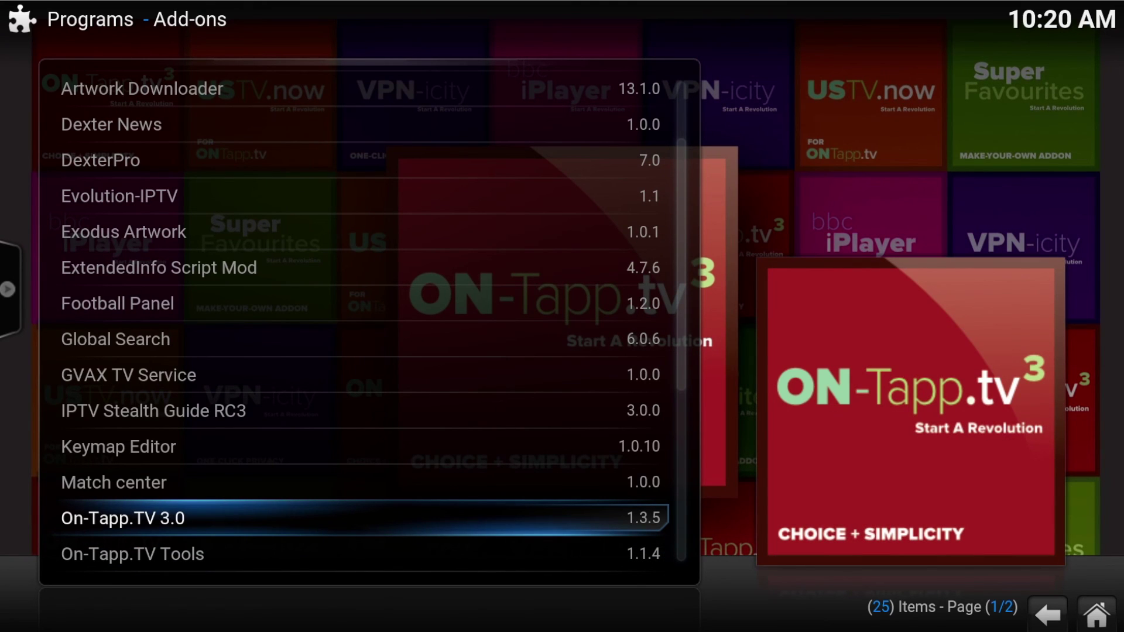
key("c")
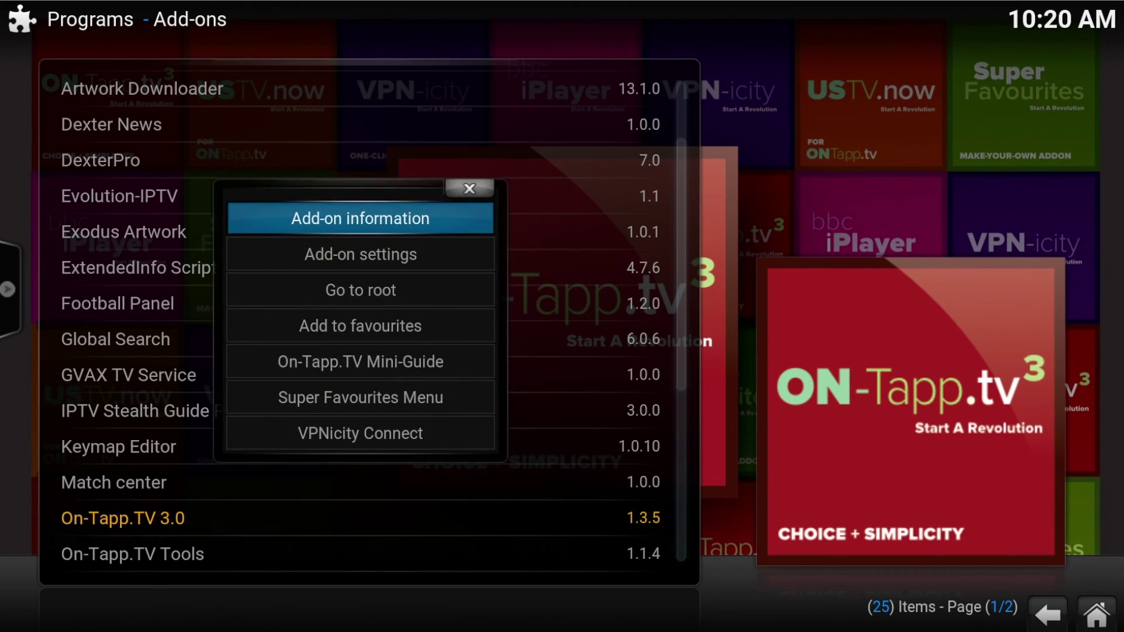
key("Down")
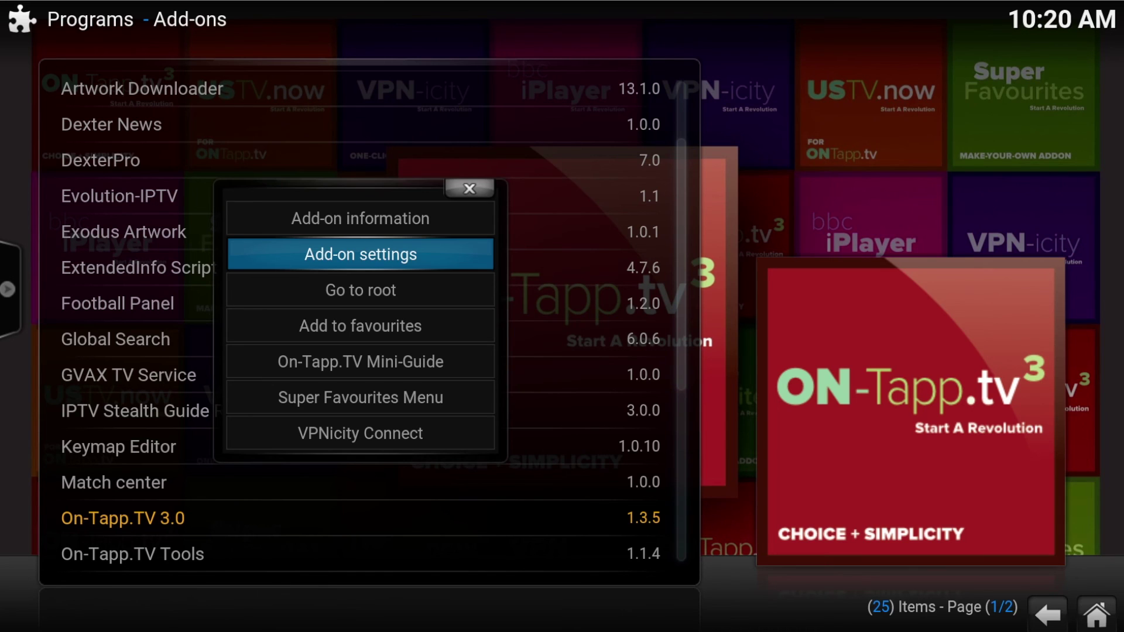
key("Return")
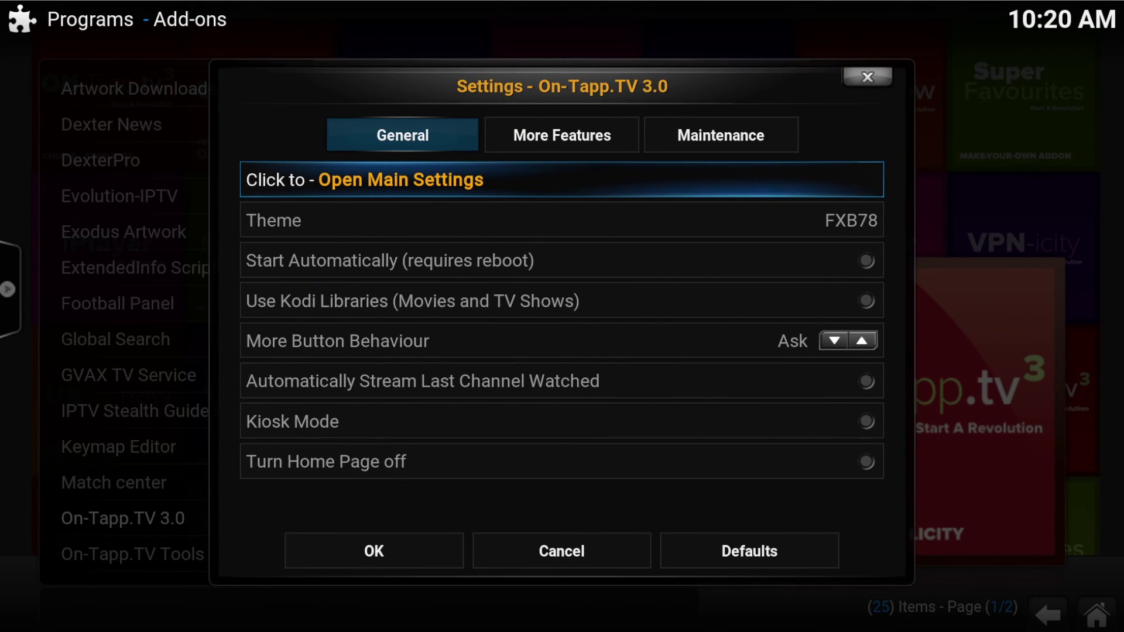
Step: Show the On-Tapp.EPG More Features page with the favourites category name My Favourites
key("Return")
key("Right")
key("Right")
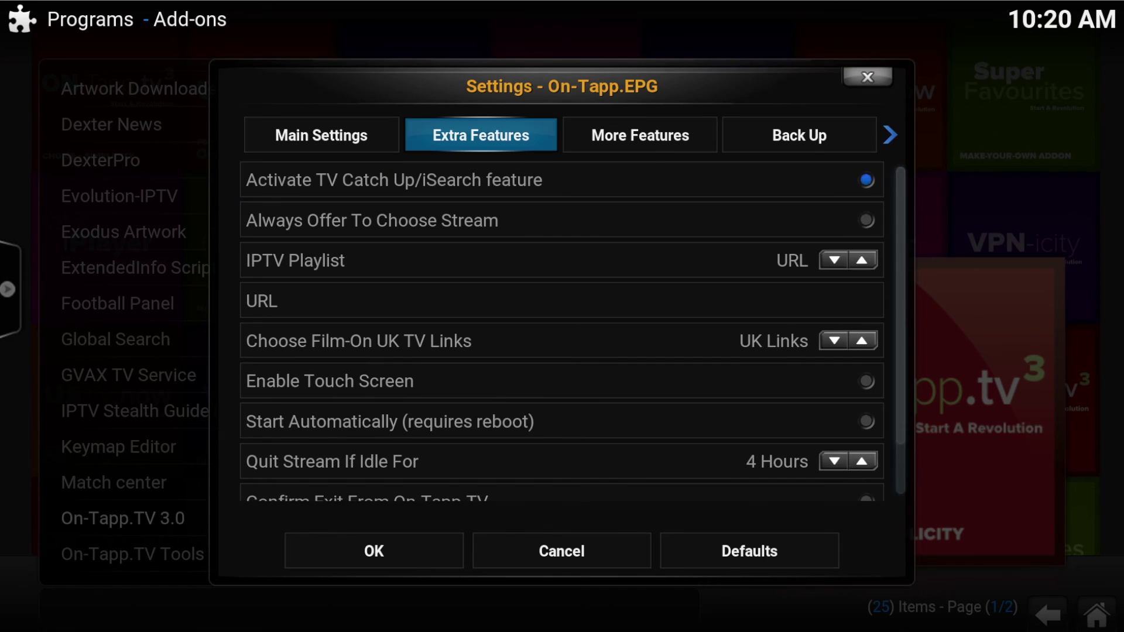
key("Down")
key("Down")
key("Down")
key("Down")
key("Down")
key("Down")
key("Down")
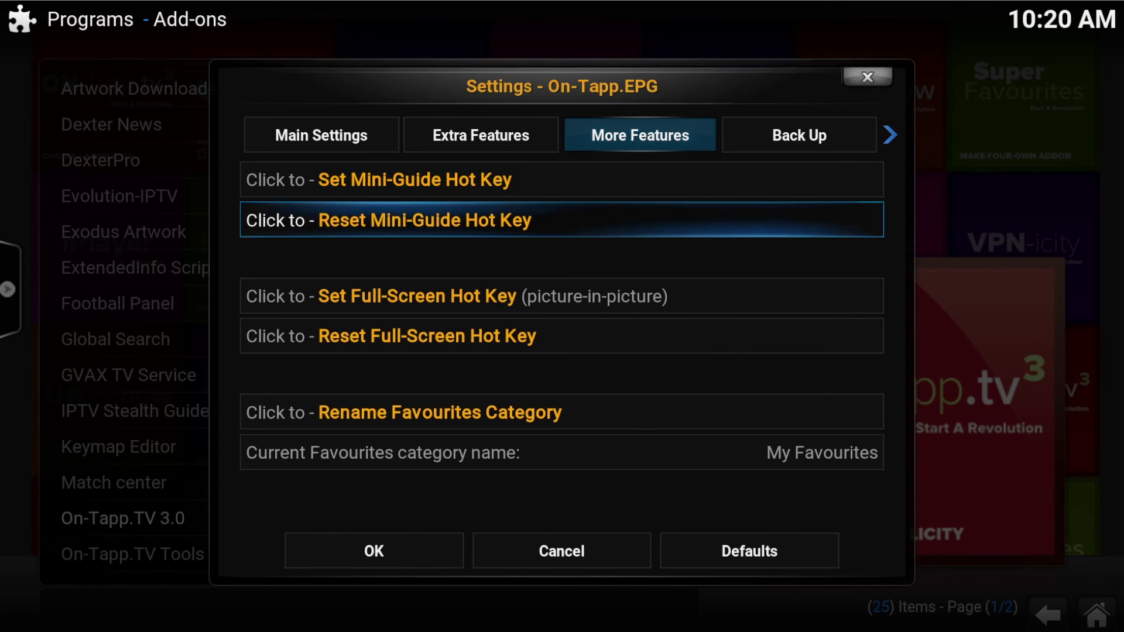
key("Up")
key("Up")
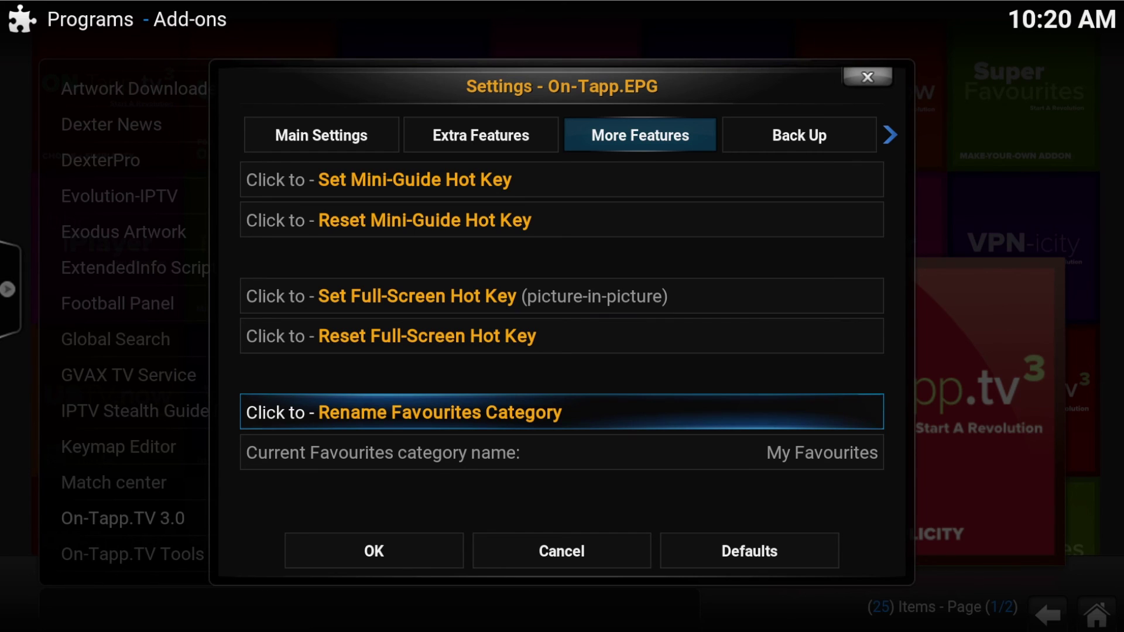
key("Down")
key("Down")
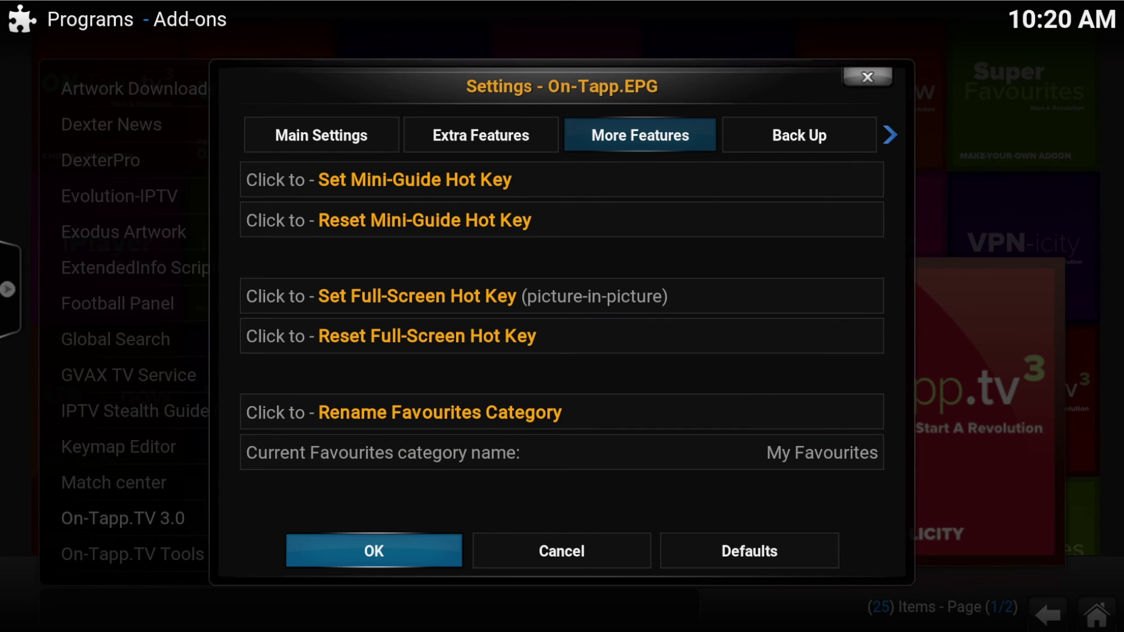